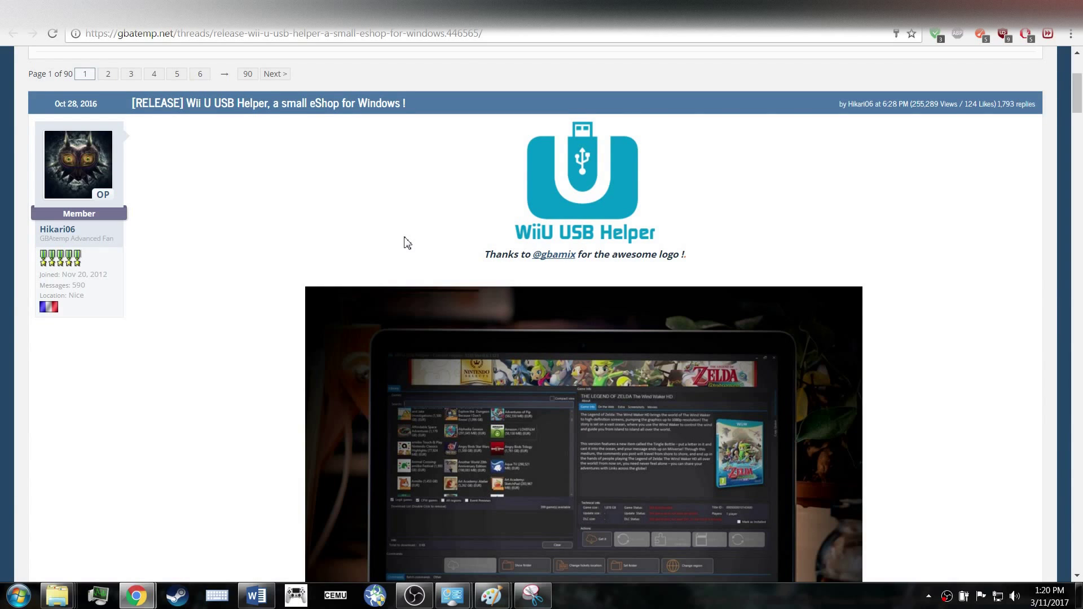
Read the release thread down to the Tutorial section, reveal the guide video under the spoiler and hide it again
{"action": "scroll", "coordinate": [405, 243], "scroll_direction": "down", "scroll_amount": 2}
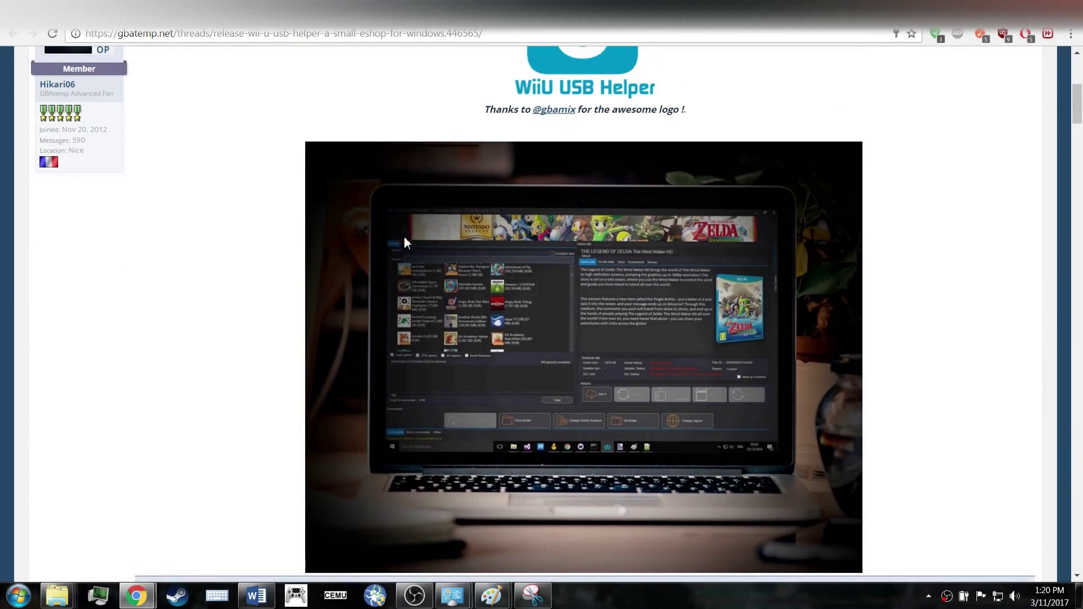
{"action": "scroll", "coordinate": [405, 243], "scroll_direction": "down", "scroll_amount": 7}
{"action": "scroll", "coordinate": [406, 242], "scroll_direction": "down", "scroll_amount": 6}
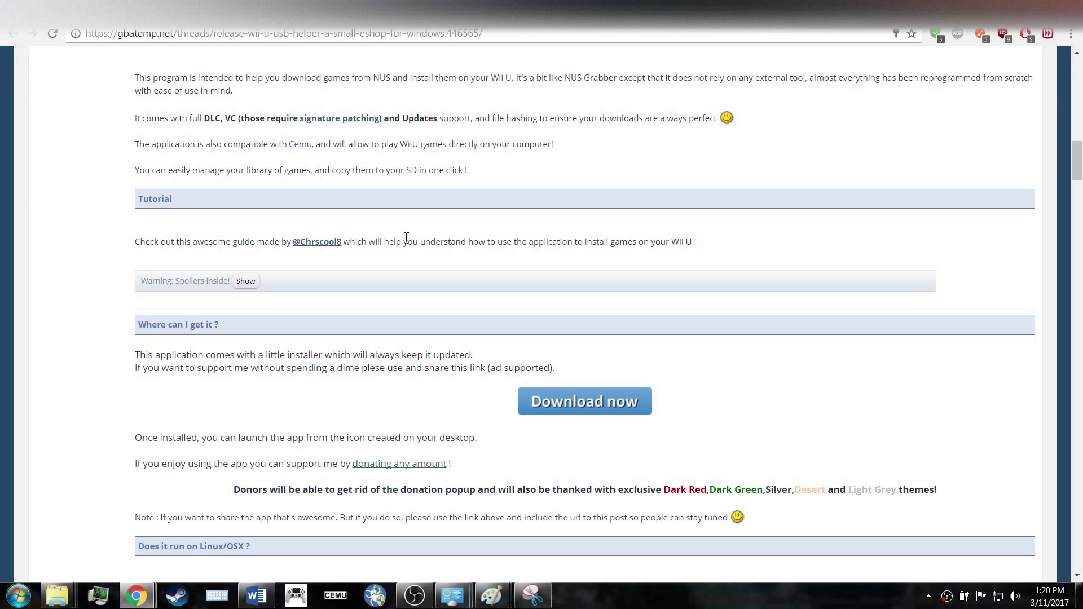
{"action": "left_click", "coordinate": [246, 281]}
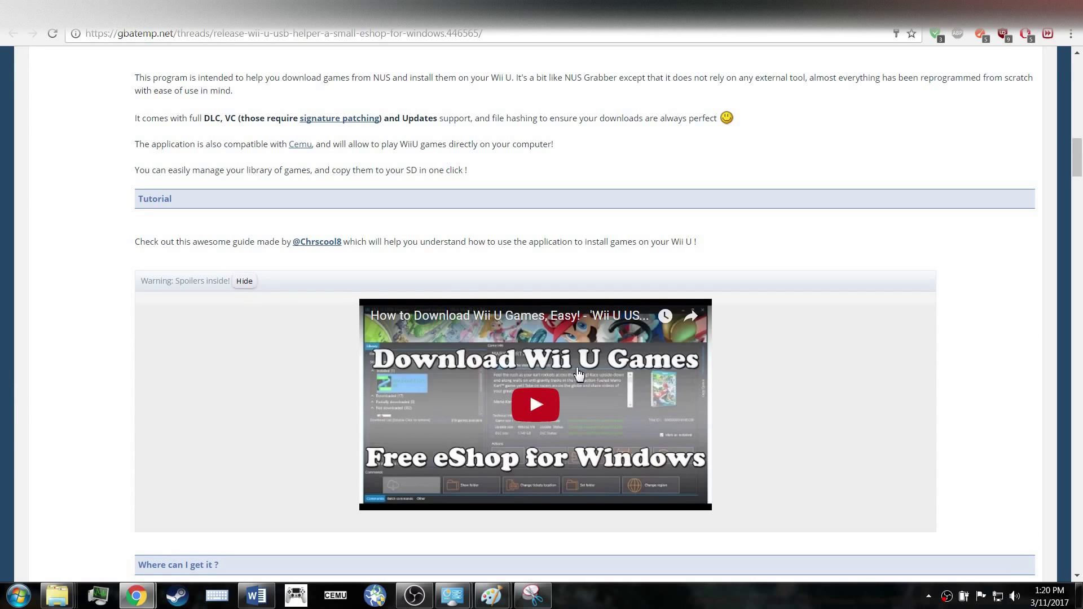
{"action": "left_click", "coordinate": [248, 282]}
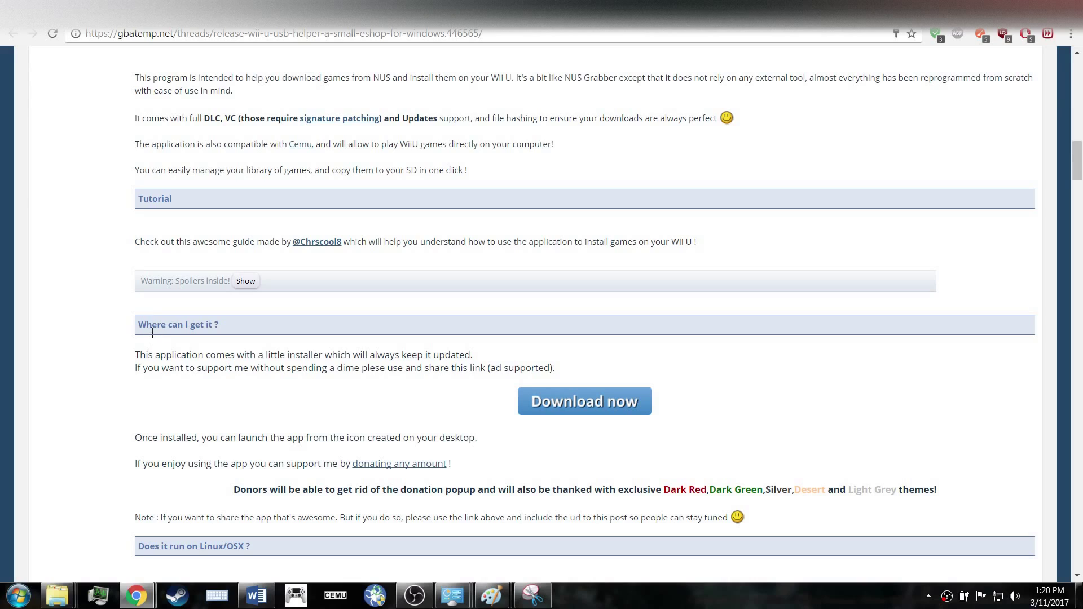
Download the Wii U USB Helper installer from the thread and run Updater.exe from the desktop
{"action": "left_click", "coordinate": [563, 412]}
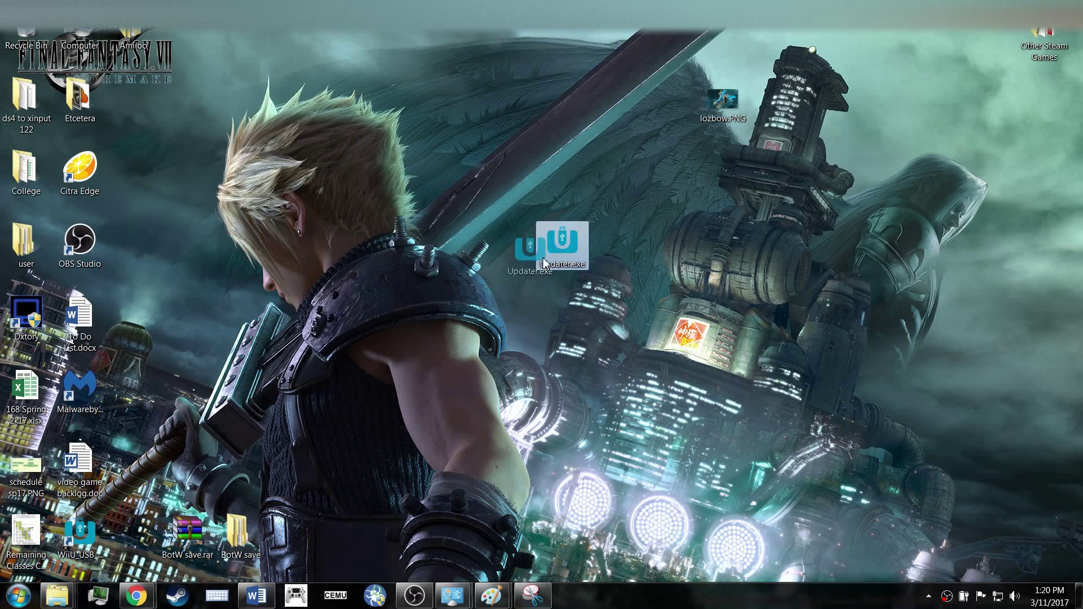
{"action": "left_click_drag", "start_coordinate": [543, 259], "coordinate": [513, 257]}
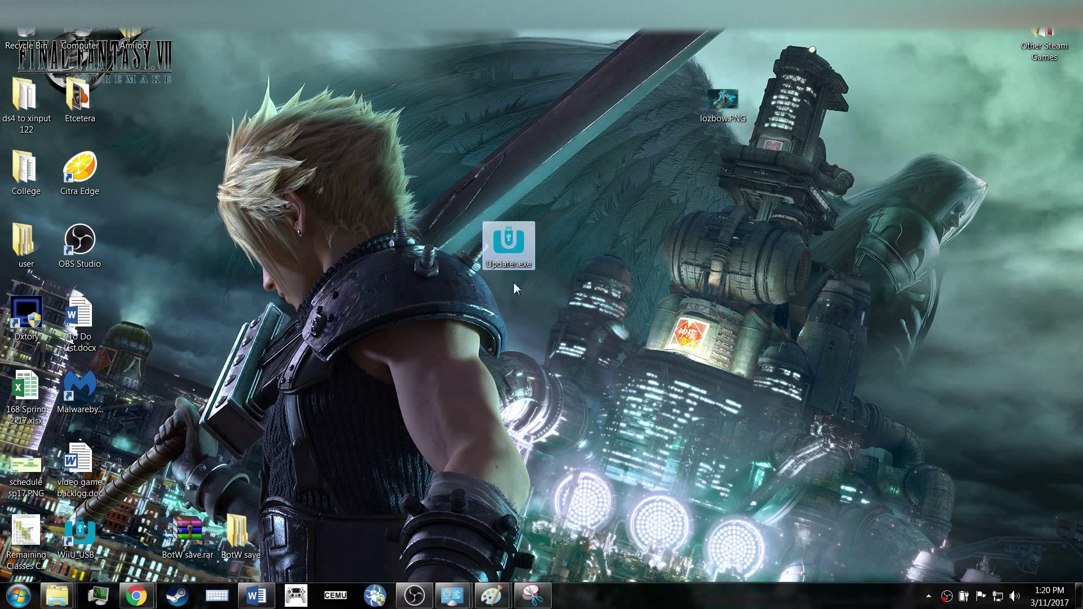
{"action": "double_click", "coordinate": [515, 249]}
{"action": "left_click", "coordinate": [576, 309]}
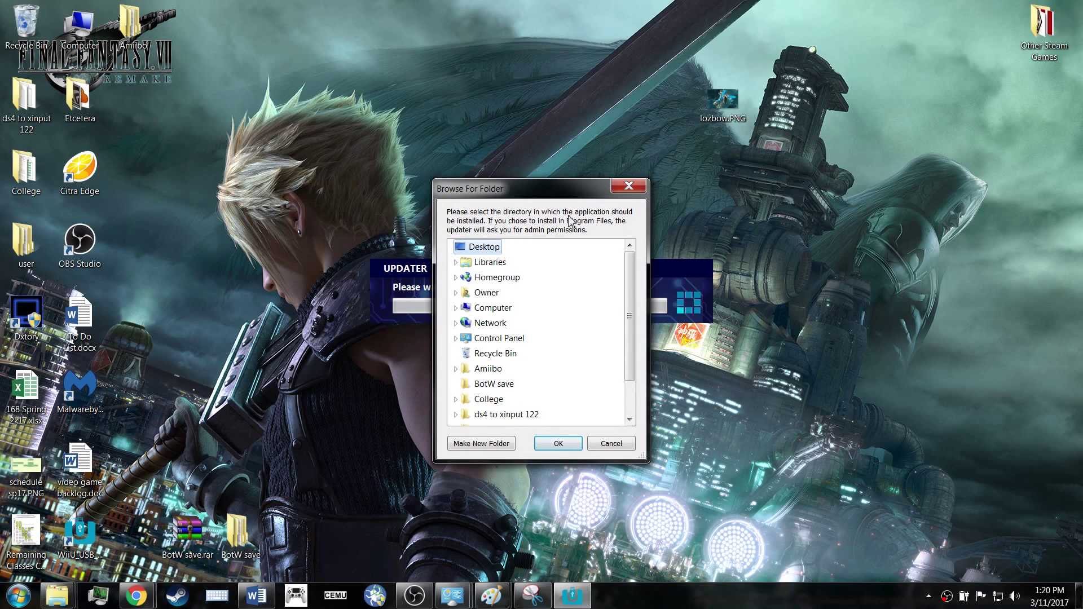
Install the application into a new desktop folder named "wii u usb" and allow its updater to run
{"action": "left_click", "coordinate": [505, 443]}
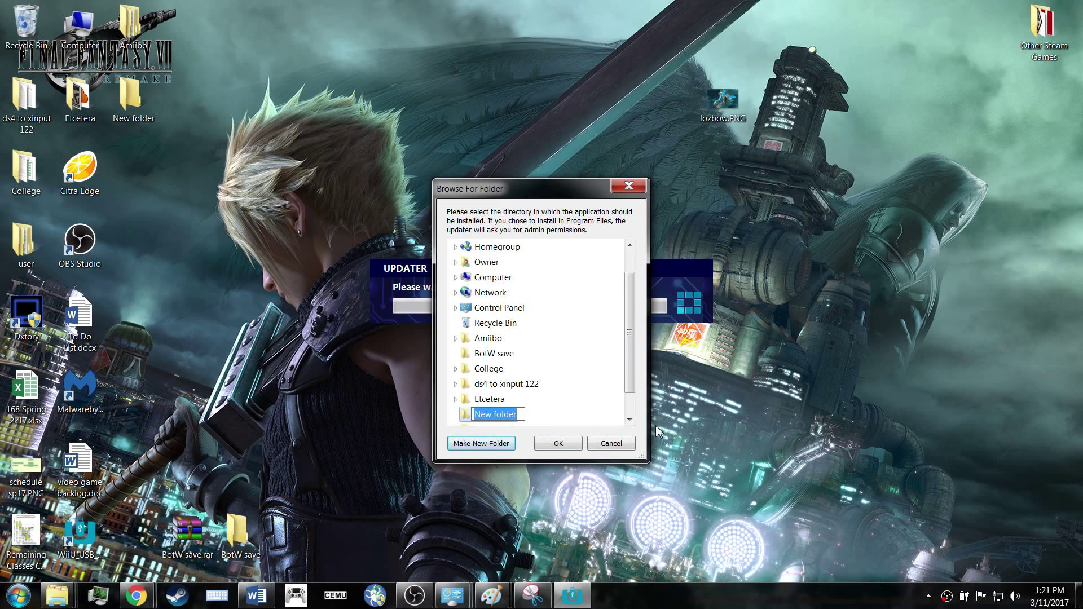
{"action": "type", "text": "wii u usb"}
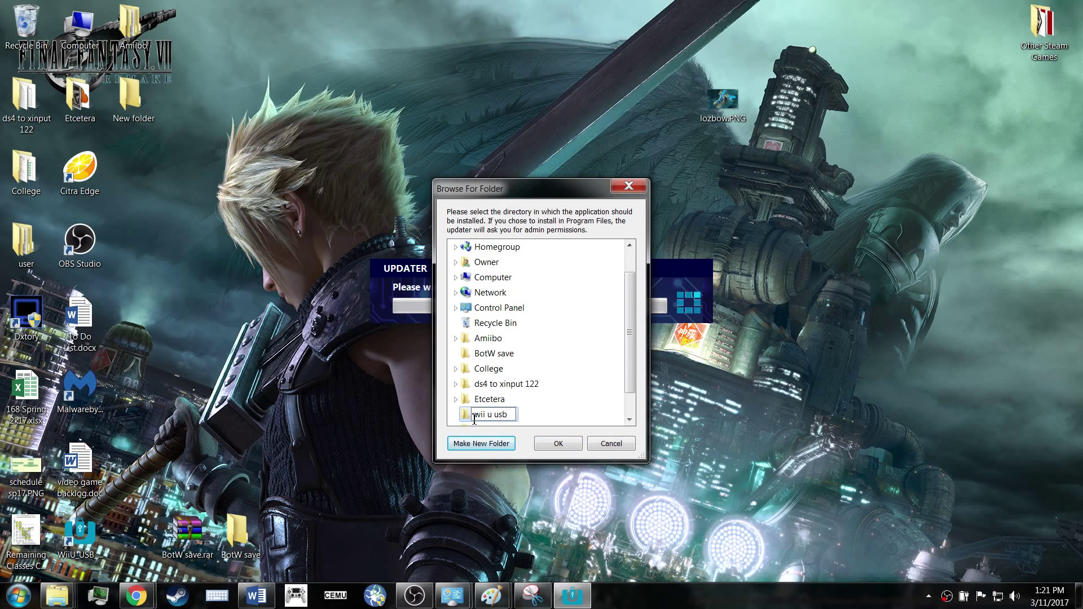
{"action": "left_click", "coordinate": [558, 443]}
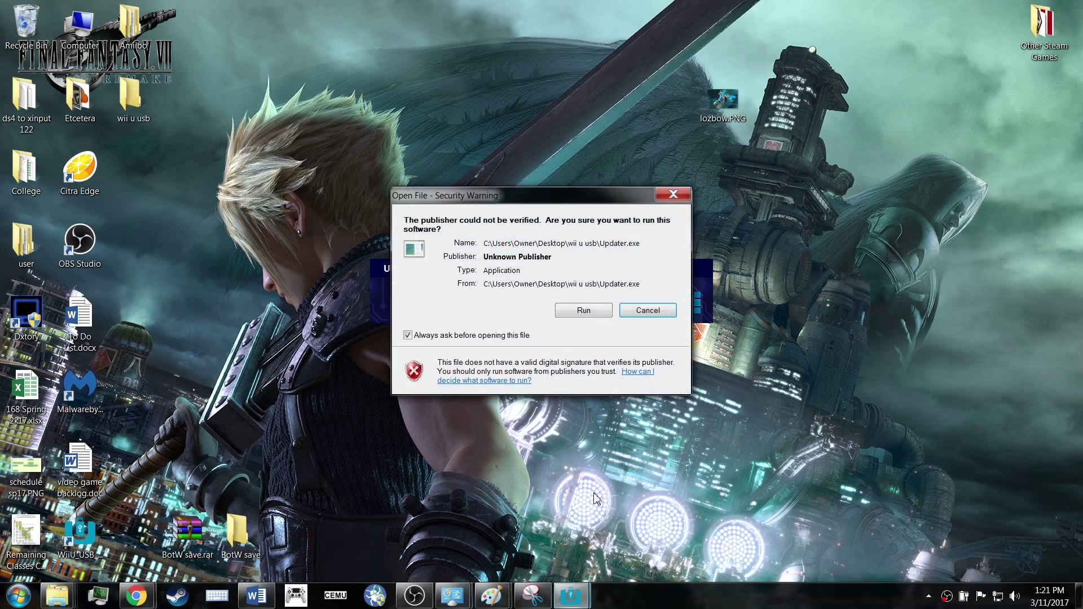
{"action": "left_click", "coordinate": [583, 312]}
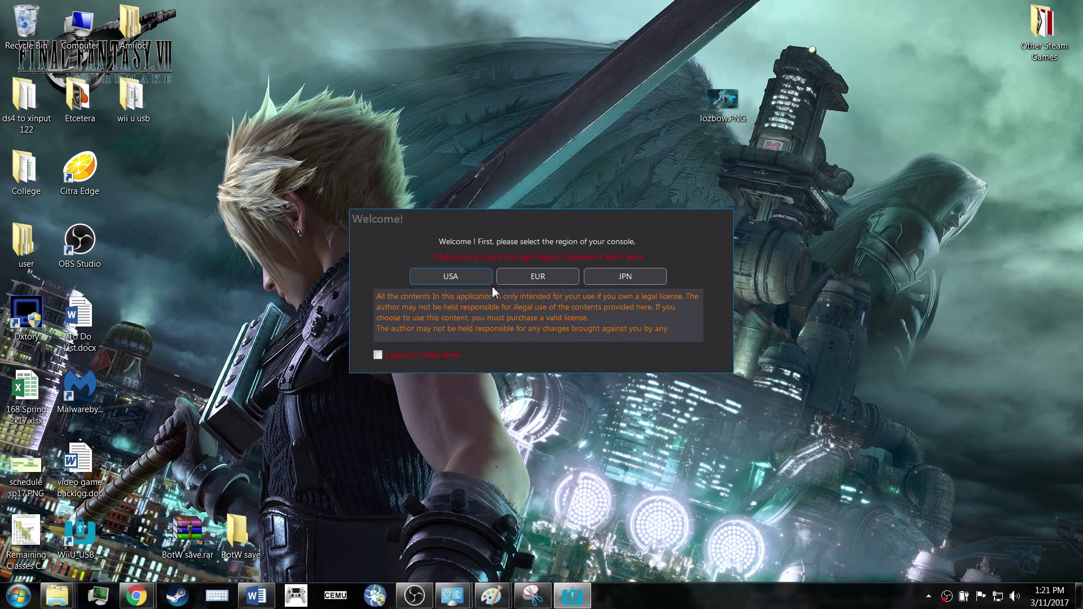
Agree to the terms, choose EUR as the console region and accept the free-software notice
{"action": "left_click", "coordinate": [378, 356]}
{"action": "mouse_move", "coordinate": [136, 596]}
{"action": "left_click", "coordinate": [532, 276]}
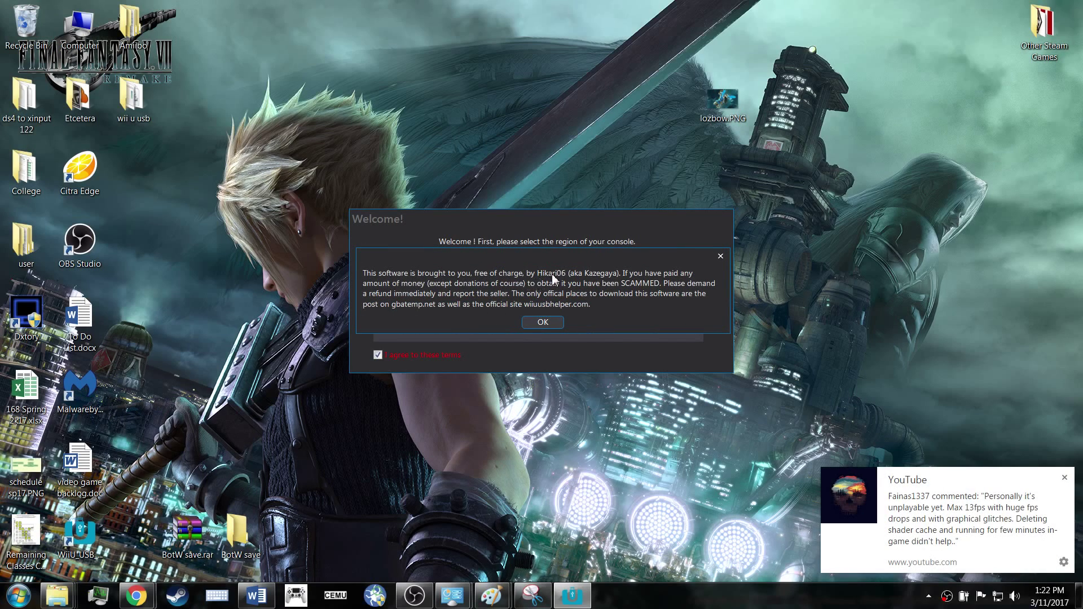
{"action": "left_click", "coordinate": [539, 326]}
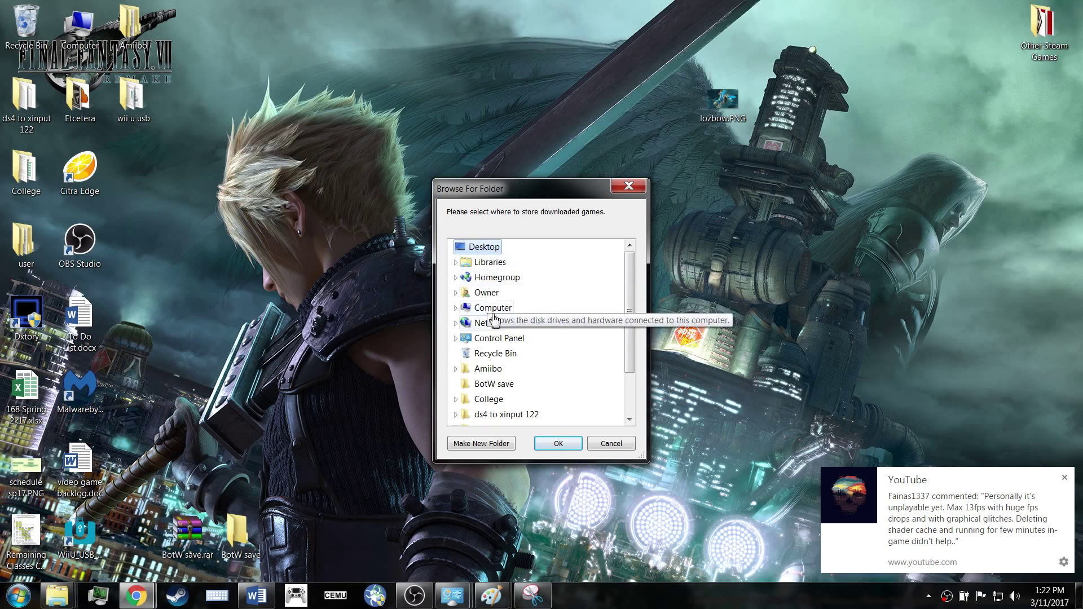
Create a "games" folder inside "wii u usb" and set it as the storage location for downloaded games
{"action": "left_click", "coordinate": [500, 385]}
{"action": "scroll", "coordinate": [503, 389], "scroll_direction": "down", "scroll_amount": 1}
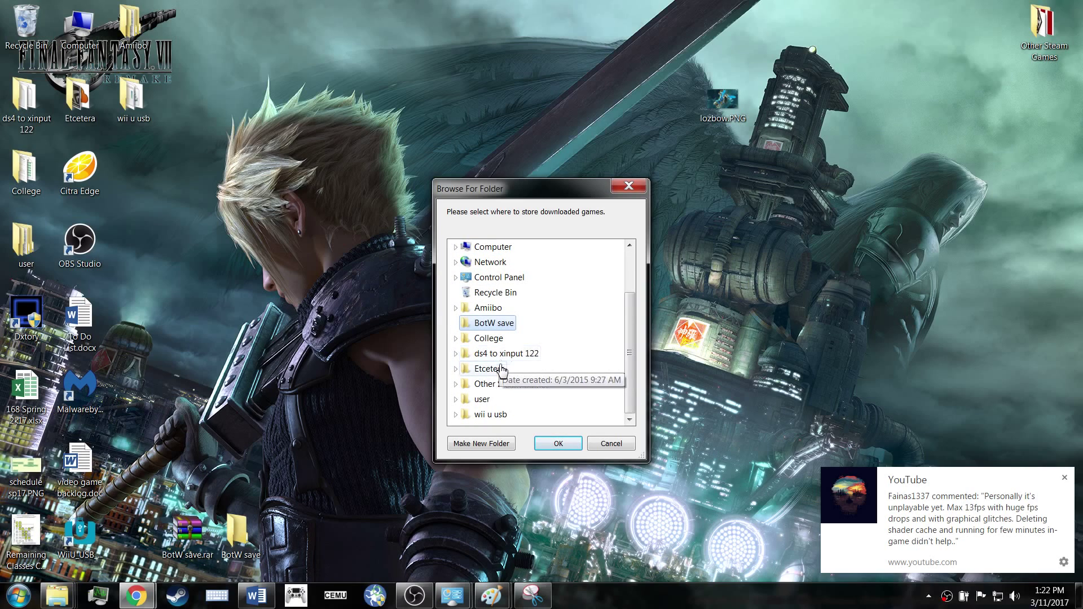
{"action": "left_click", "coordinate": [480, 416]}
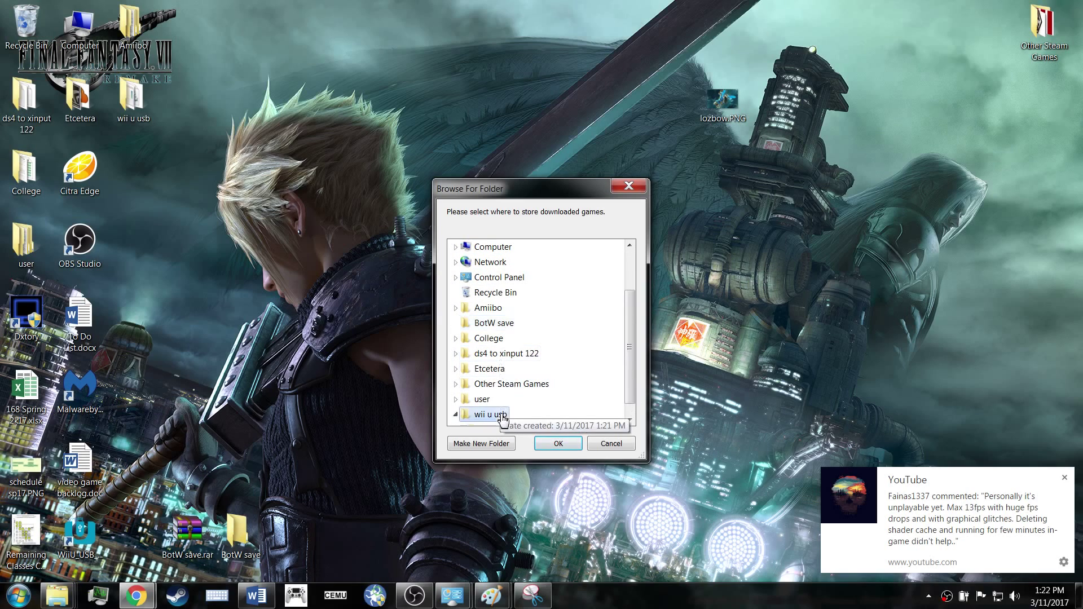
{"action": "left_click", "coordinate": [477, 444]}
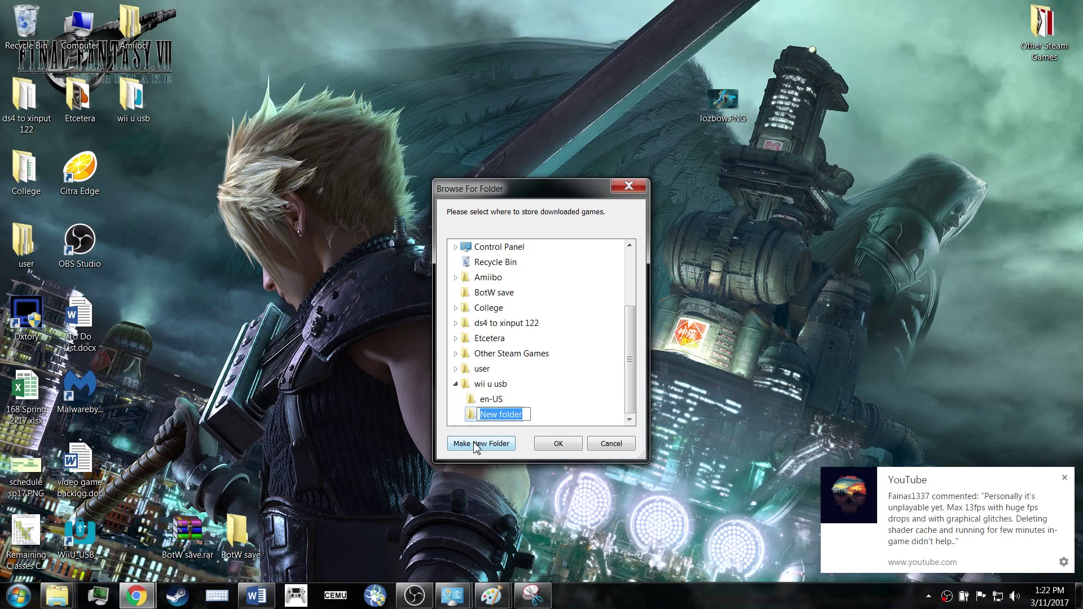
{"action": "type", "text": "games"}
{"action": "key", "text": "Return"}
{"action": "left_click", "coordinate": [546, 443]}
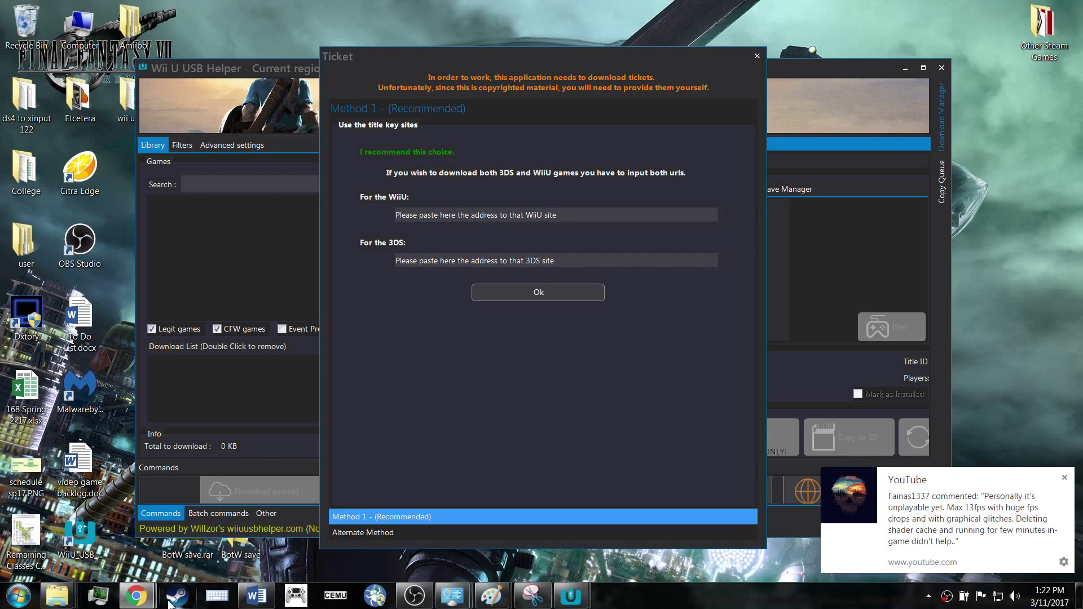
Switch to Chrome and view the Google searches for "3ds title key" and "wii u title keys"
{"action": "mouse_move", "coordinate": [136, 596]}
{"action": "left_click", "coordinate": [158, 527]}
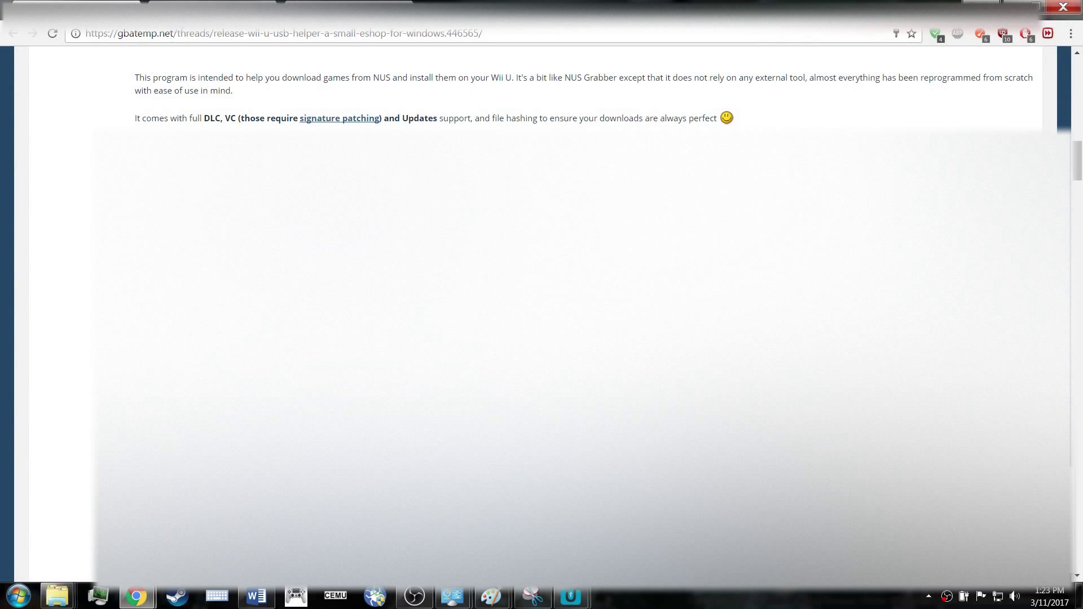
{"action": "left_click", "coordinate": [191, 8]}
{"action": "left_click", "coordinate": [310, 2]}
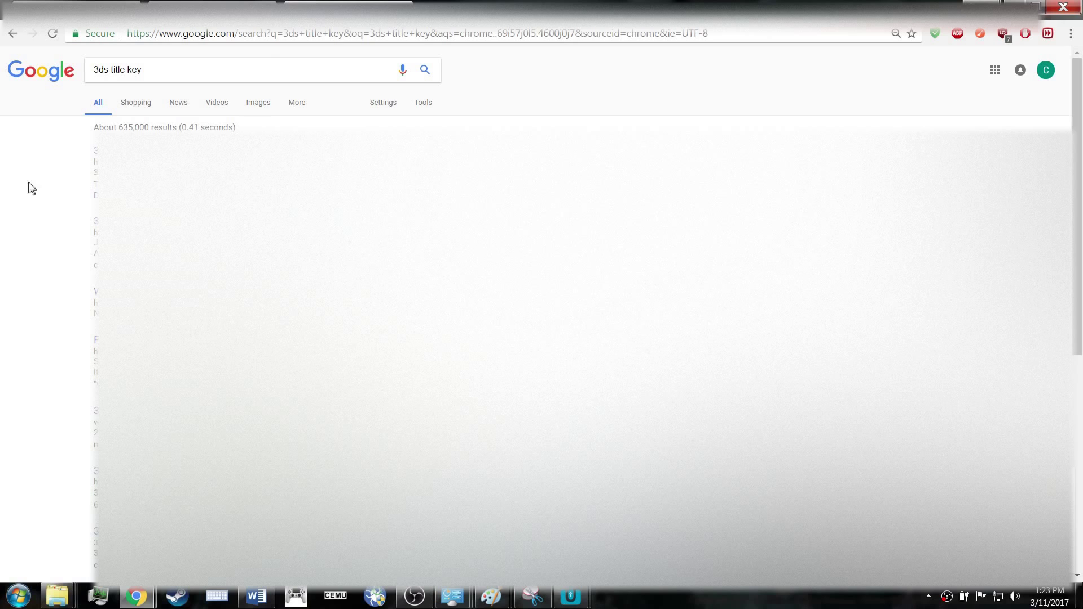
{"action": "left_click", "coordinate": [220, 7]}
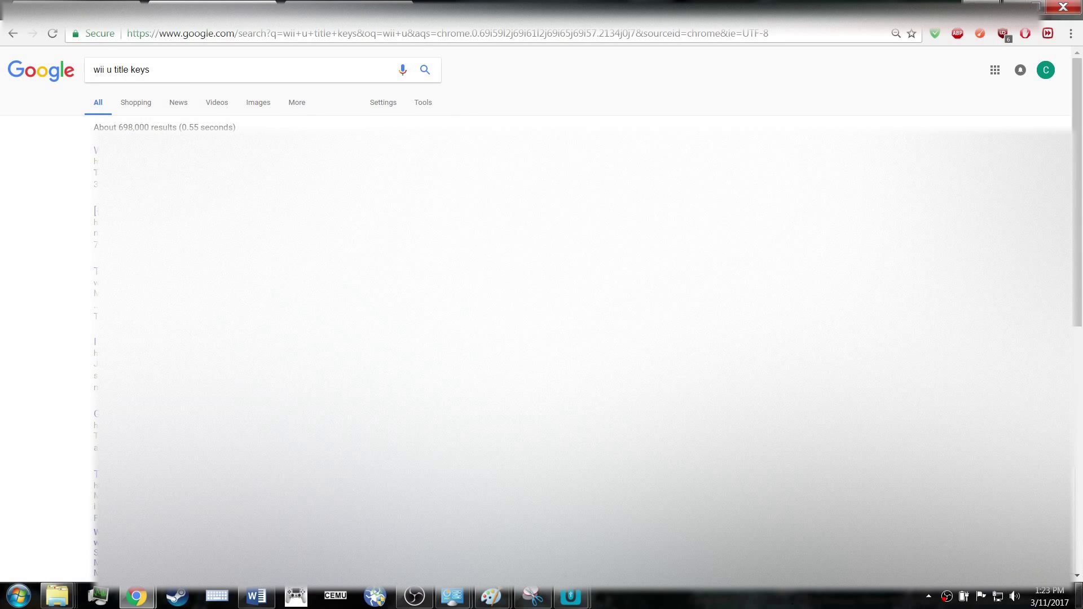
Return to Wii U USB Helper's Ticket dialog and close it
{"action": "left_click", "coordinate": [1079, 597]}
{"action": "mouse_move", "coordinate": [571, 595]}
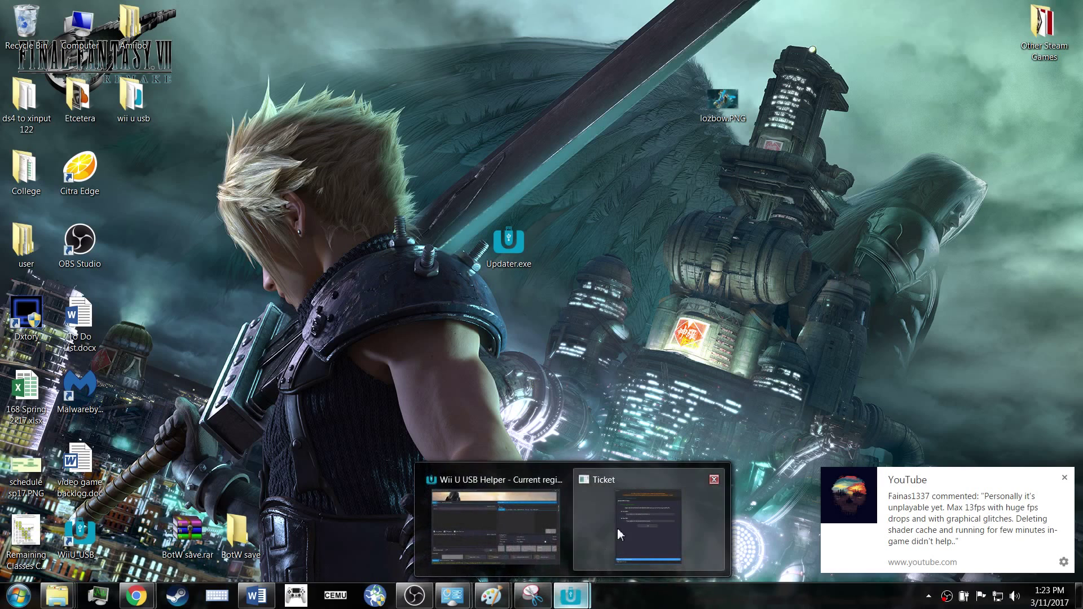
{"action": "left_click", "coordinate": [618, 527]}
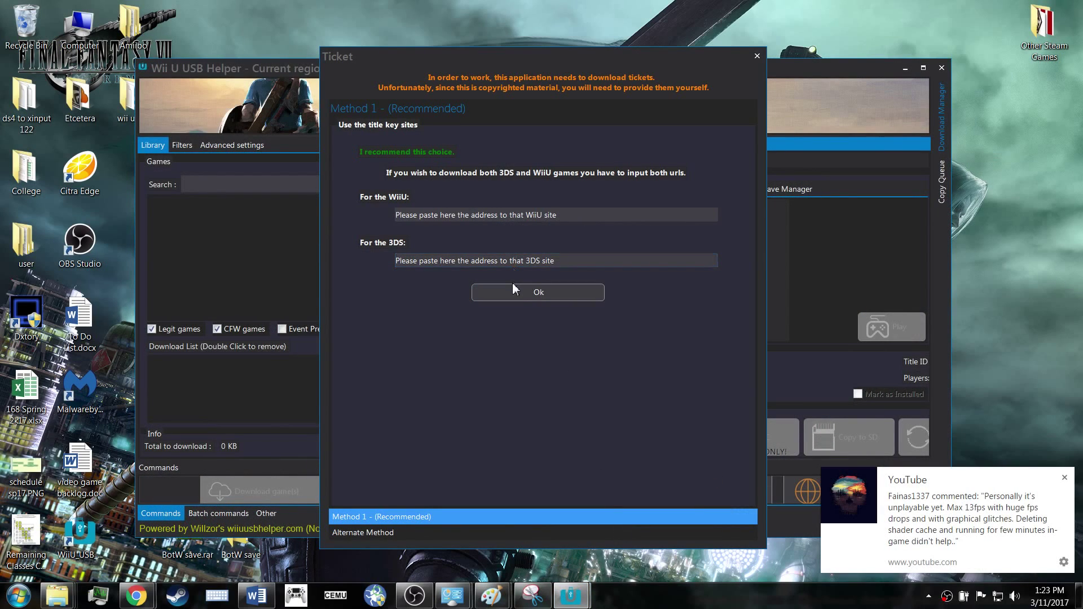
{"action": "left_click", "coordinate": [758, 56]}
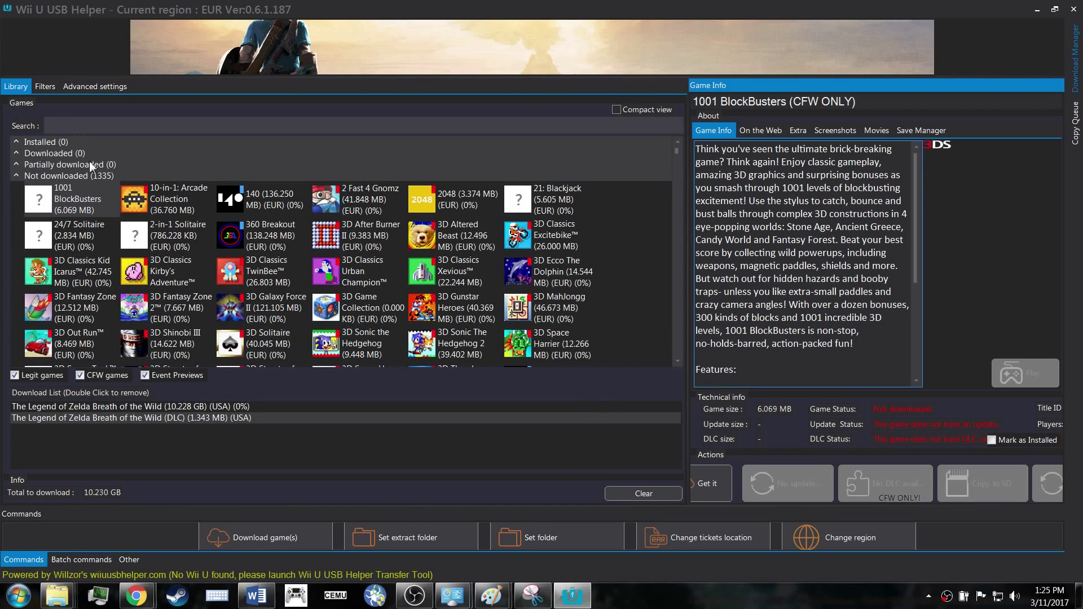
Browse the not-downloaded games in the library and select The Legend of Zelda Breath of the Wild (EUR)
{"action": "left_click", "coordinate": [567, 267]}
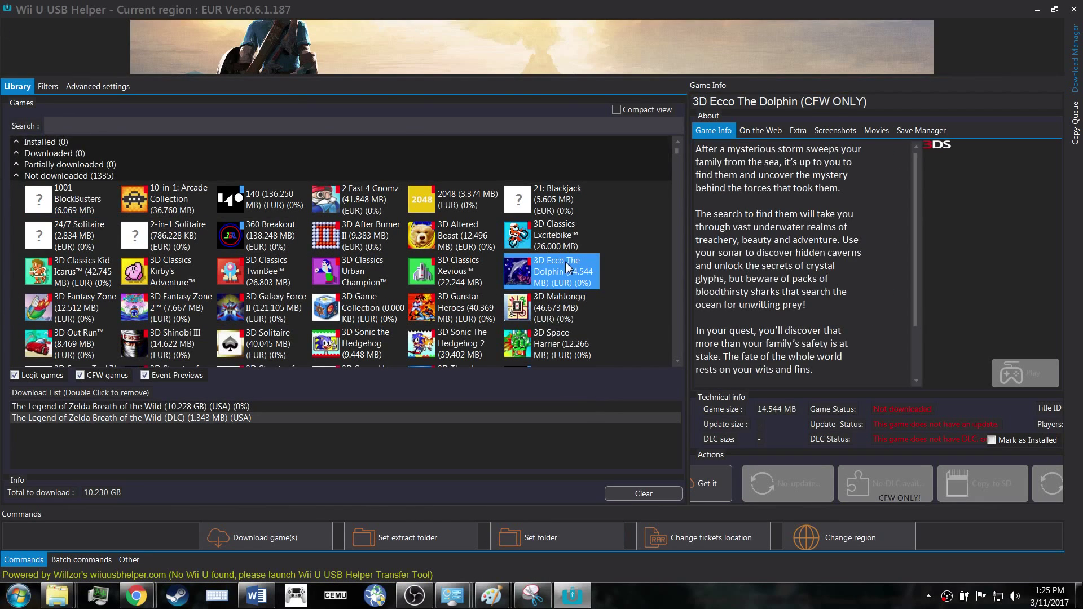
{"action": "scroll", "coordinate": [538, 264], "scroll_direction": "down", "scroll_amount": 10}
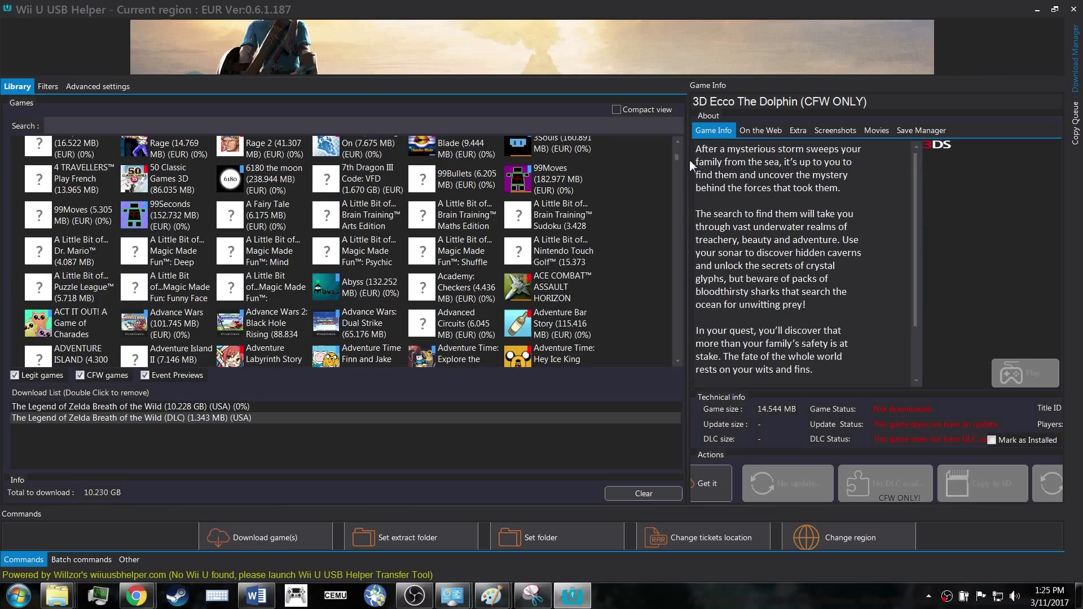
{"action": "left_click_drag", "start_coordinate": [680, 157], "coordinate": [677, 338]}
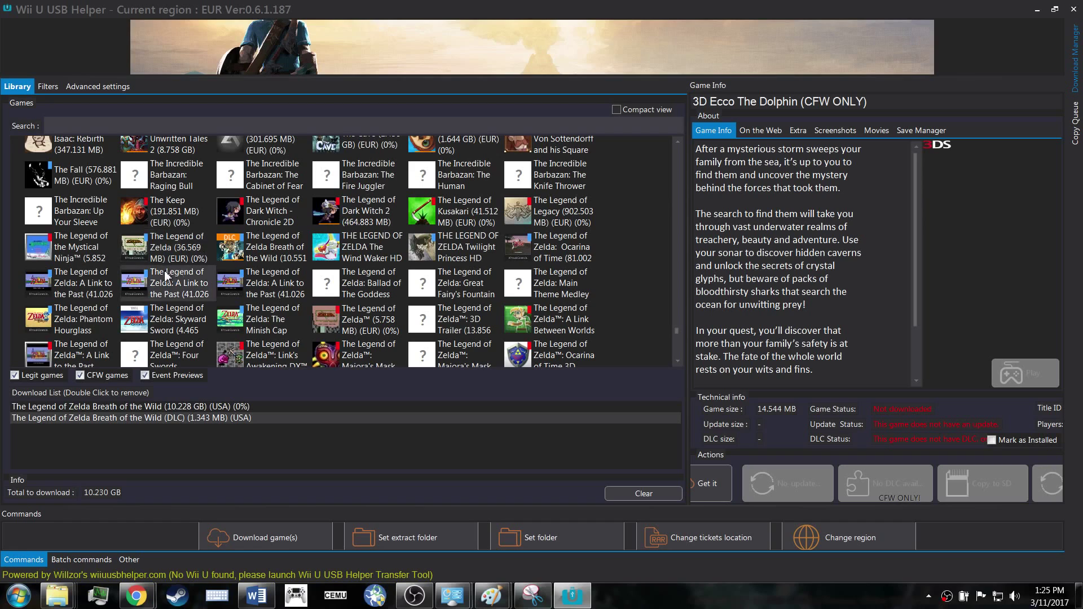
{"action": "left_click", "coordinate": [265, 263]}
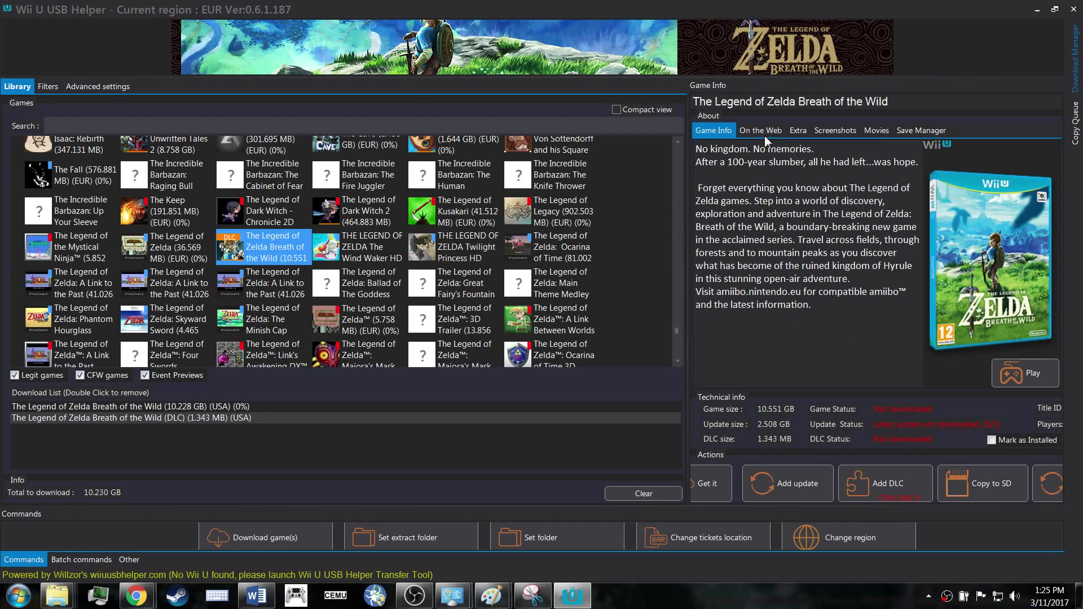
Add the v33 update, the EUR game and its DLC for Breath of the Wild to the download list
{"action": "left_click", "coordinate": [808, 490]}
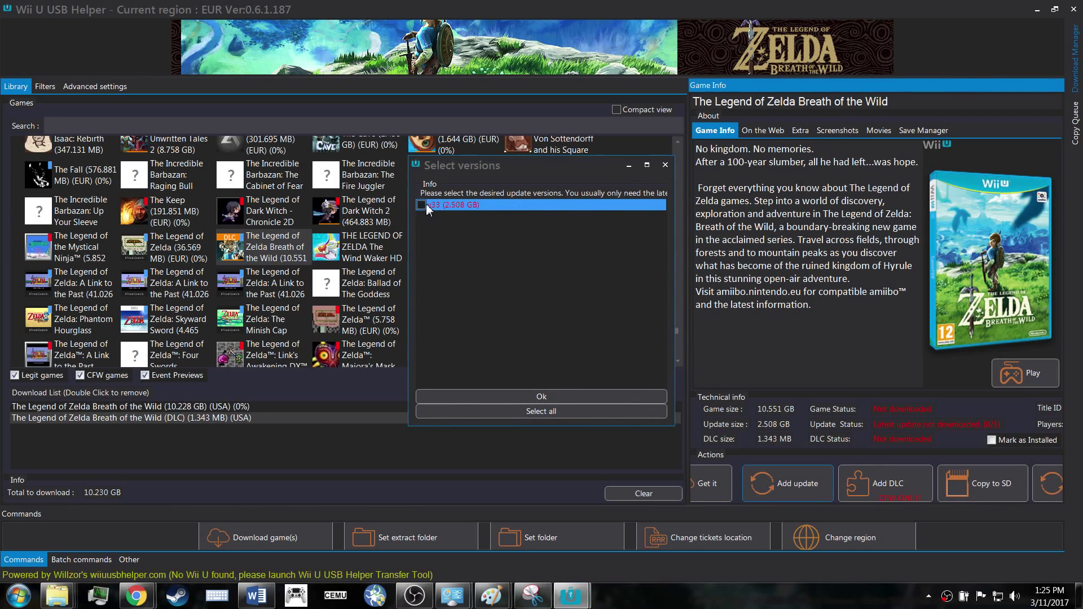
{"action": "left_click", "coordinate": [618, 395]}
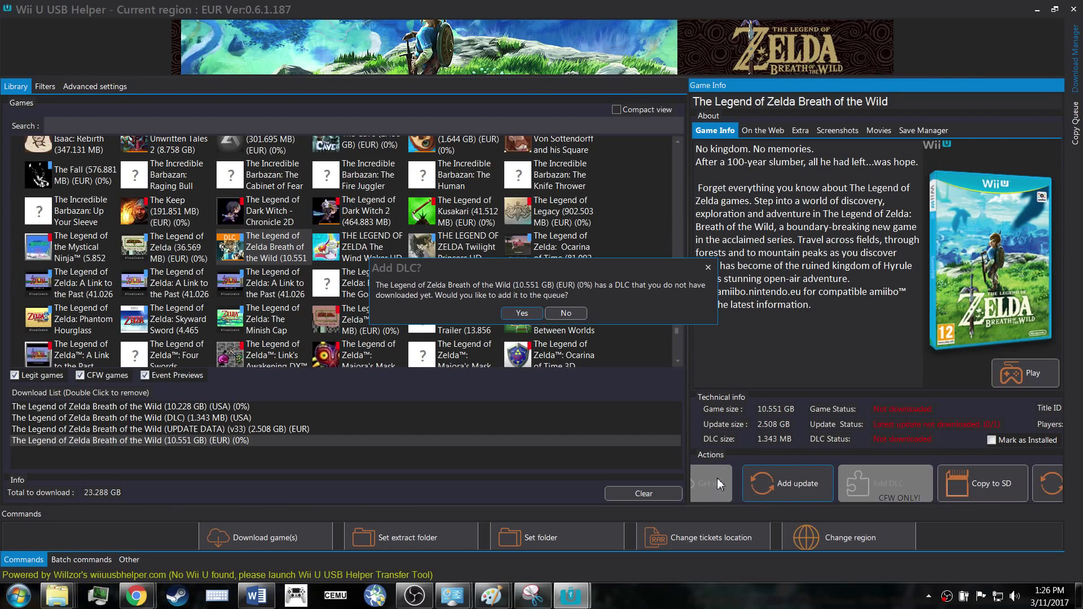
{"action": "left_click", "coordinate": [524, 315]}
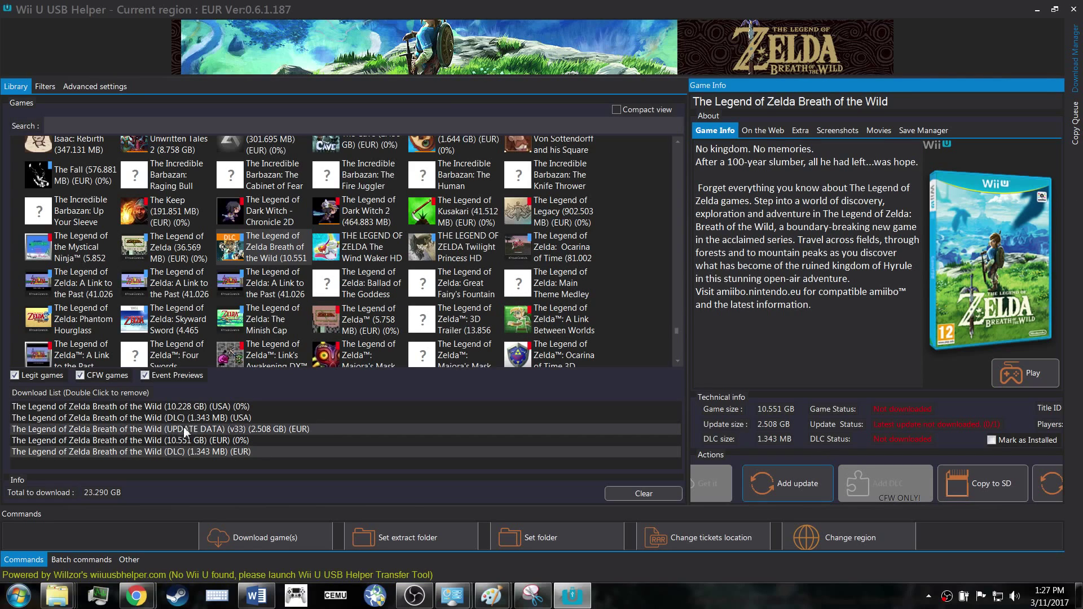
Remove both base game entries and the USA DLC from the download list, keeping the EUR v33 update and EUR DLC
{"action": "left_click_drag", "start_coordinate": [204, 431], "coordinate": [187, 453]}
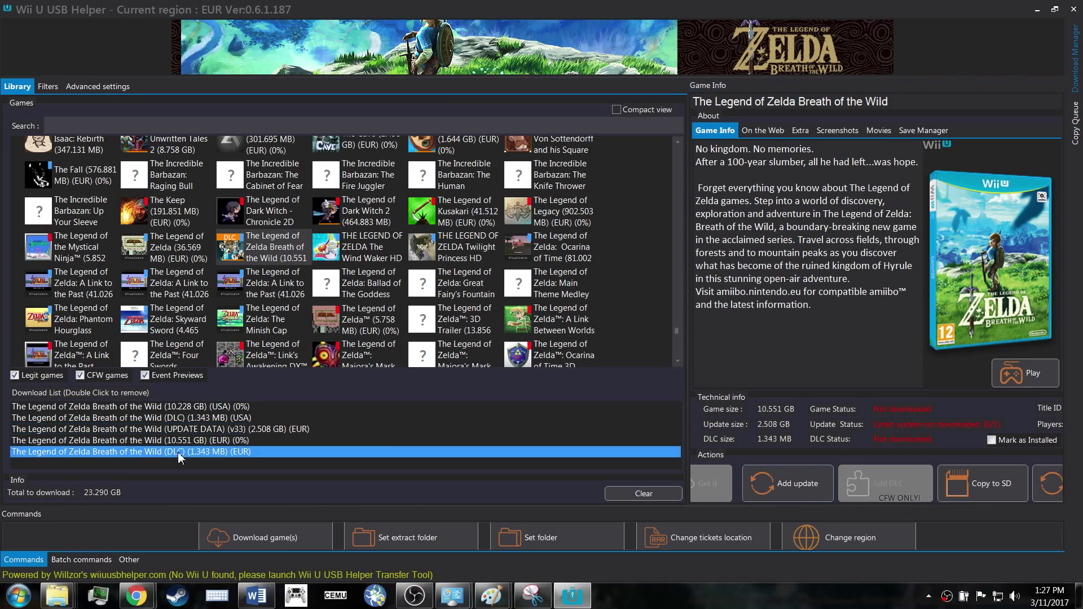
{"action": "left_click", "coordinate": [220, 441]}
{"action": "double_click", "coordinate": [246, 446]}
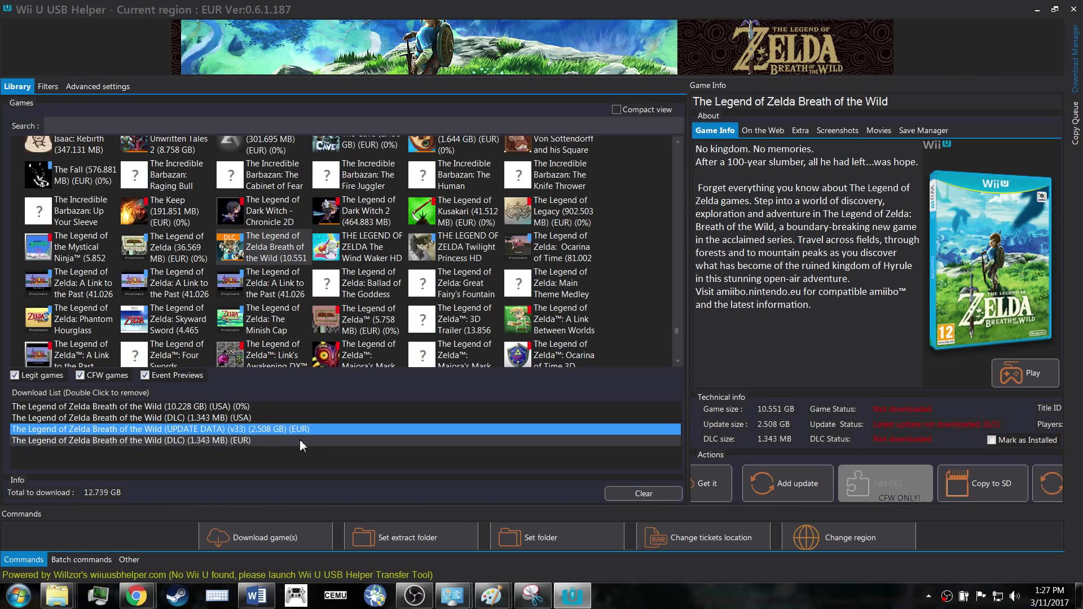
{"action": "double_click", "coordinate": [276, 446]}
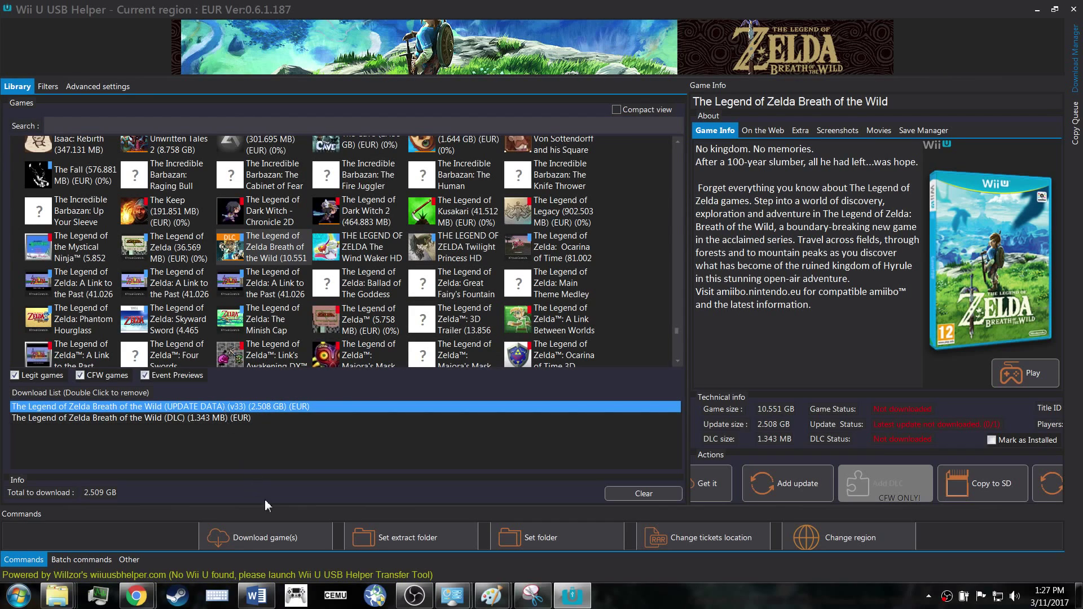
Start downloading the queued update and DLC with unpack/decrypt enabled, and expand the wii u usb folder as the extraction location
{"action": "left_click", "coordinate": [324, 542]}
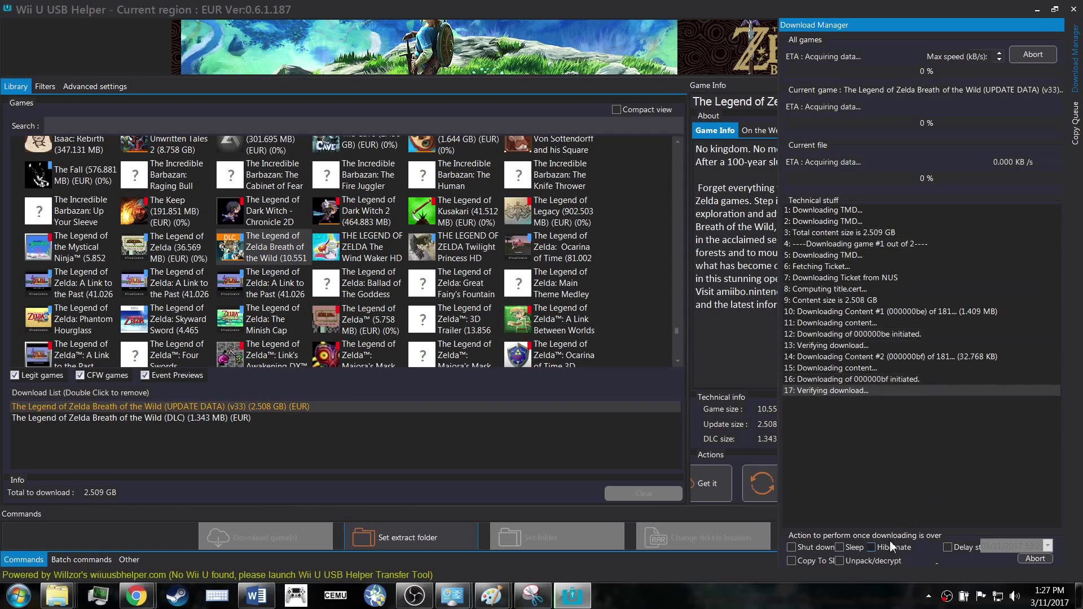
{"action": "left_click", "coordinate": [844, 560]}
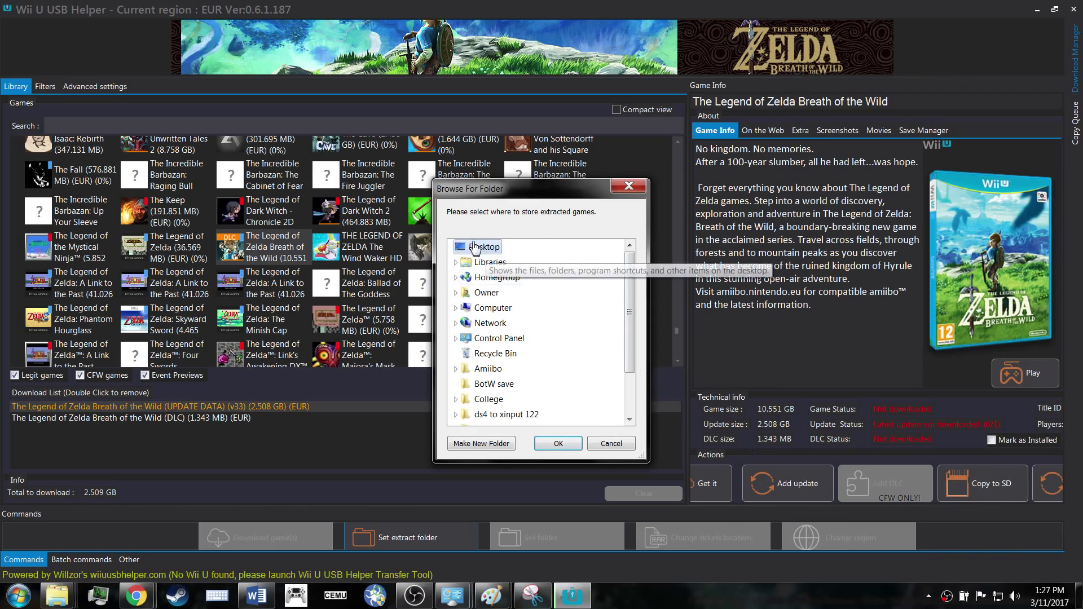
{"action": "left_click_drag", "start_coordinate": [633, 311], "coordinate": [634, 354]}
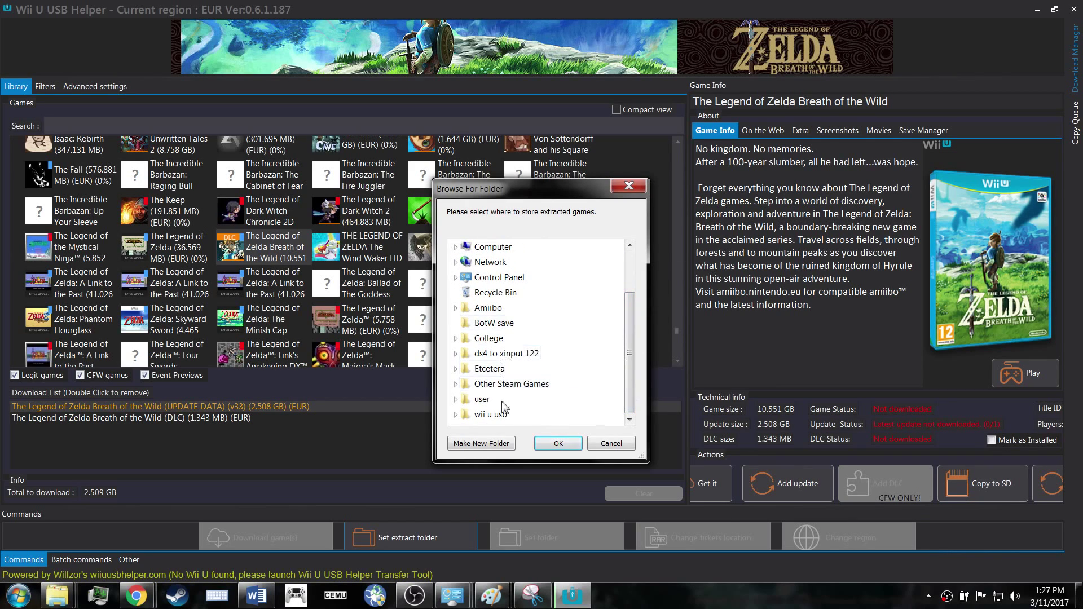
{"action": "left_click", "coordinate": [456, 415]}
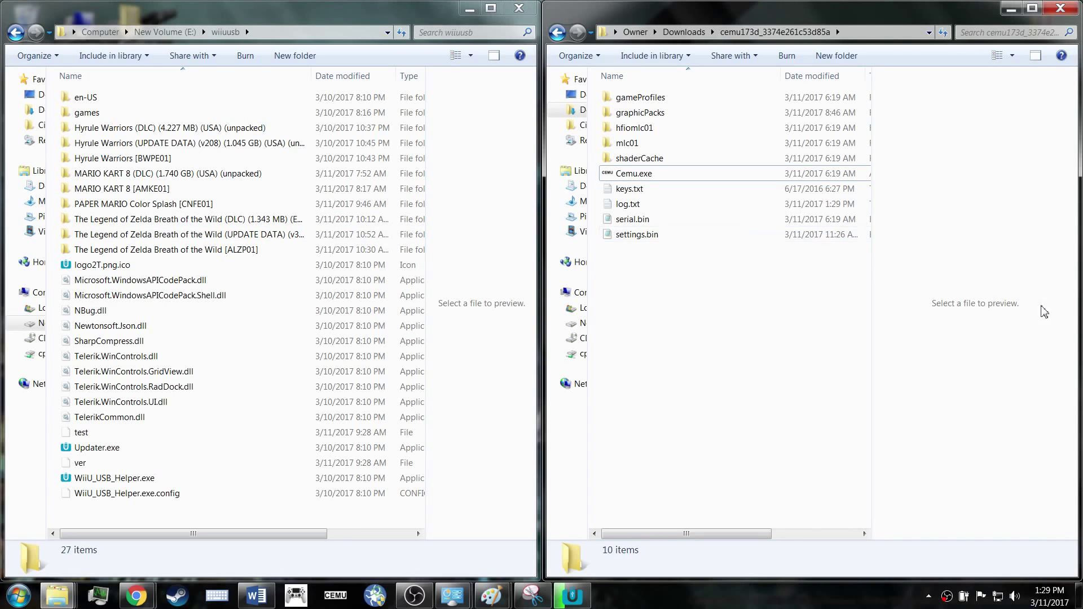
Open log.txt from the Cemu folder, highlight the launched game's title ID, and dock the log beside the Cemu folder
{"action": "double_click", "coordinate": [686, 203]}
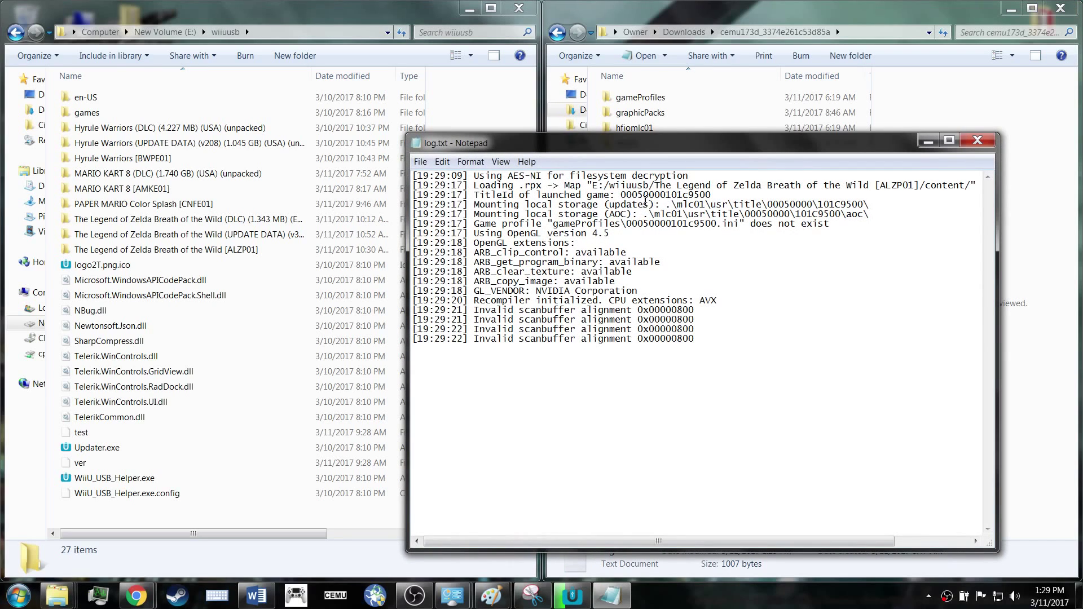
{"action": "left_click_drag", "start_coordinate": [621, 199], "coordinate": [712, 200]}
{"action": "left_click_drag", "start_coordinate": [743, 142], "coordinate": [3, 148]}
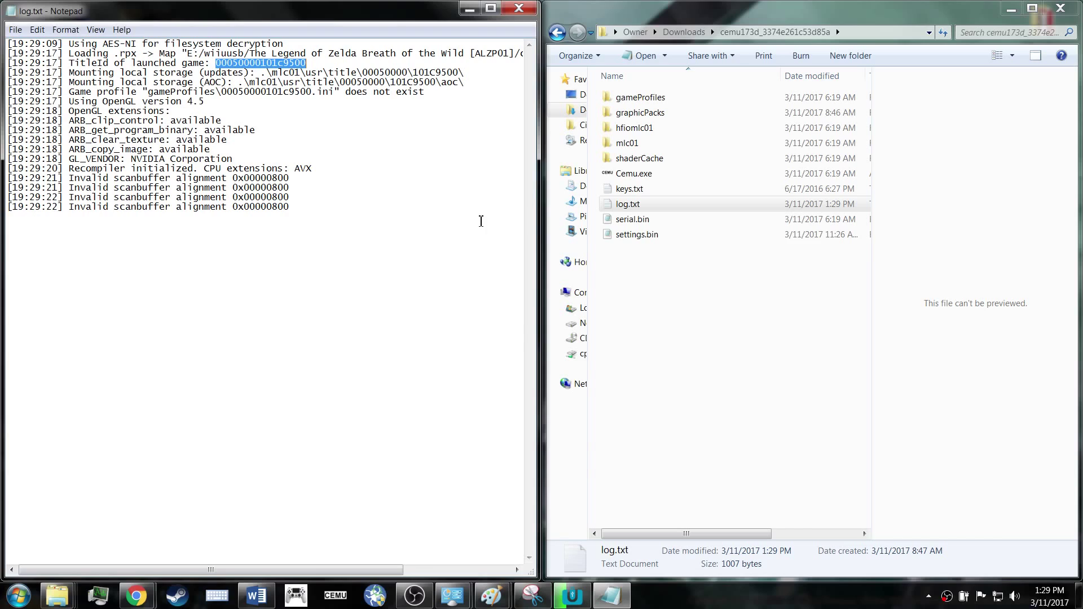
Open Cemu's mlc01\usr\title\00050000\101c9500 folder matching the logged title ID, and minimize the log
{"action": "double_click", "coordinate": [649, 144]}
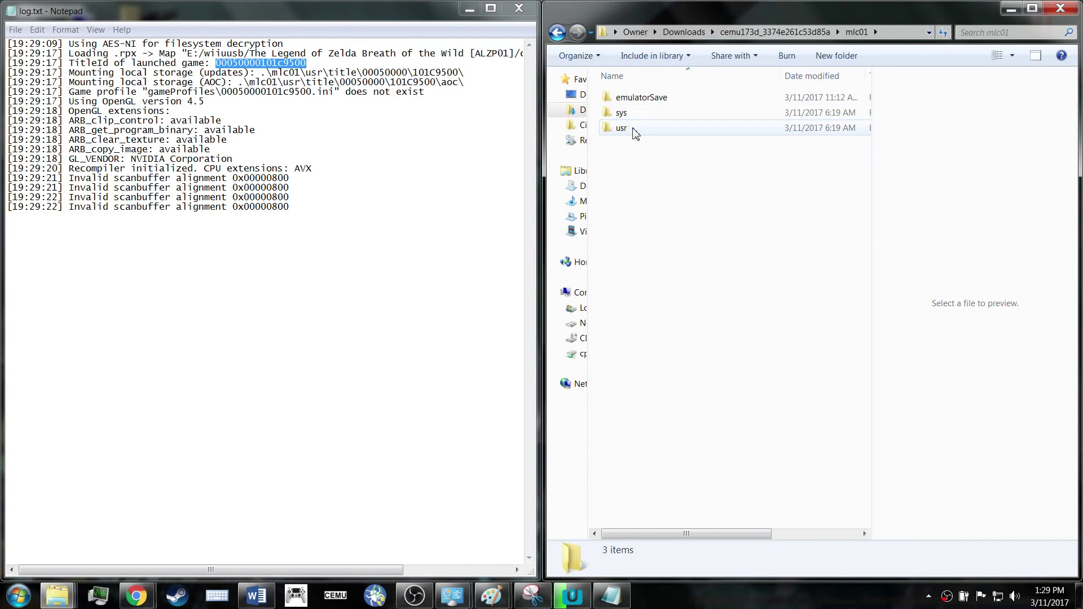
{"action": "double_click", "coordinate": [630, 131]}
{"action": "double_click", "coordinate": [641, 117]}
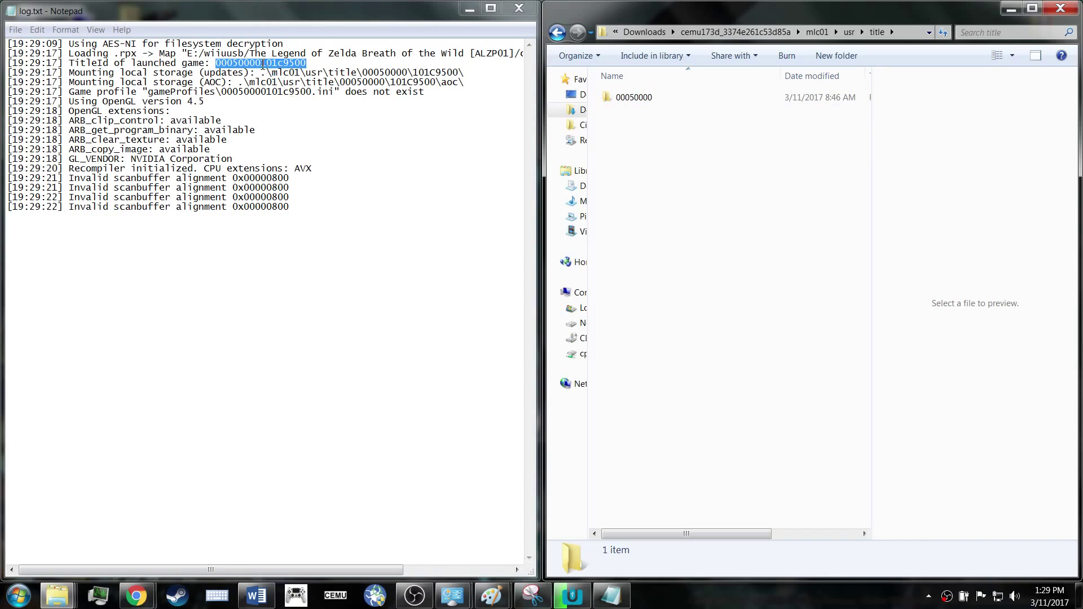
{"action": "double_click", "coordinate": [687, 101]}
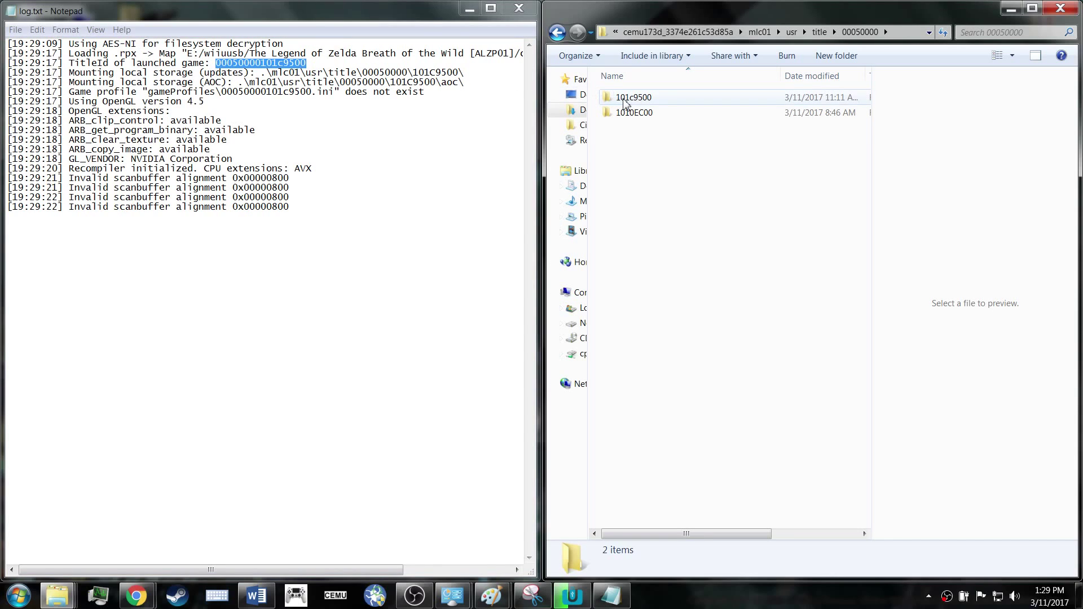
{"action": "double_click", "coordinate": [618, 100]}
{"action": "left_click", "coordinate": [469, 9]}
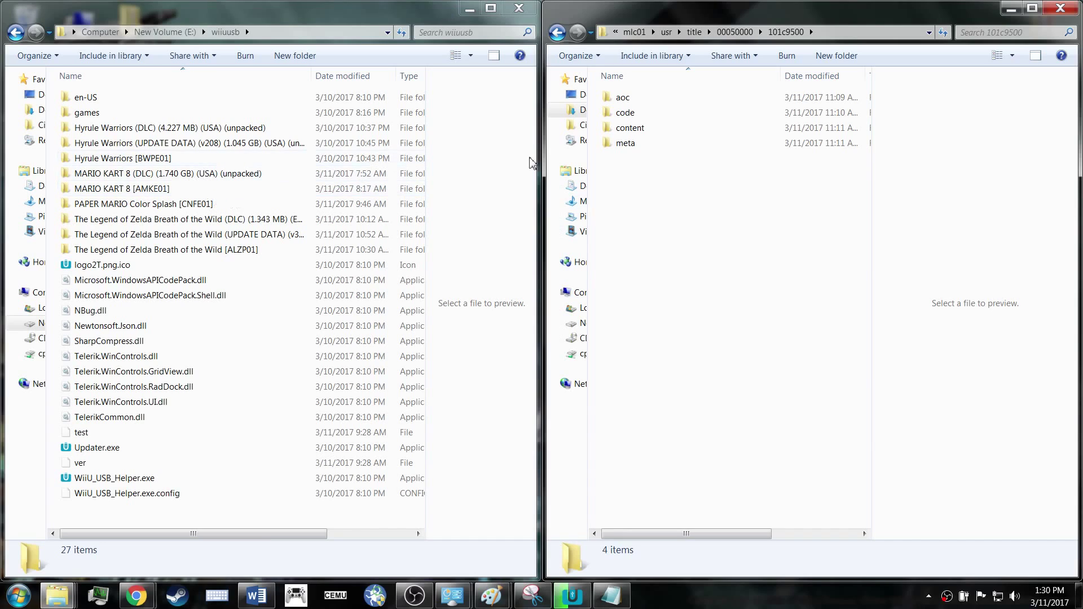
Select the aoc folder as the DLC destination, and select the code, content and meta folders inside the Breath of the Wild DLC folder
{"action": "left_click", "coordinate": [623, 99]}
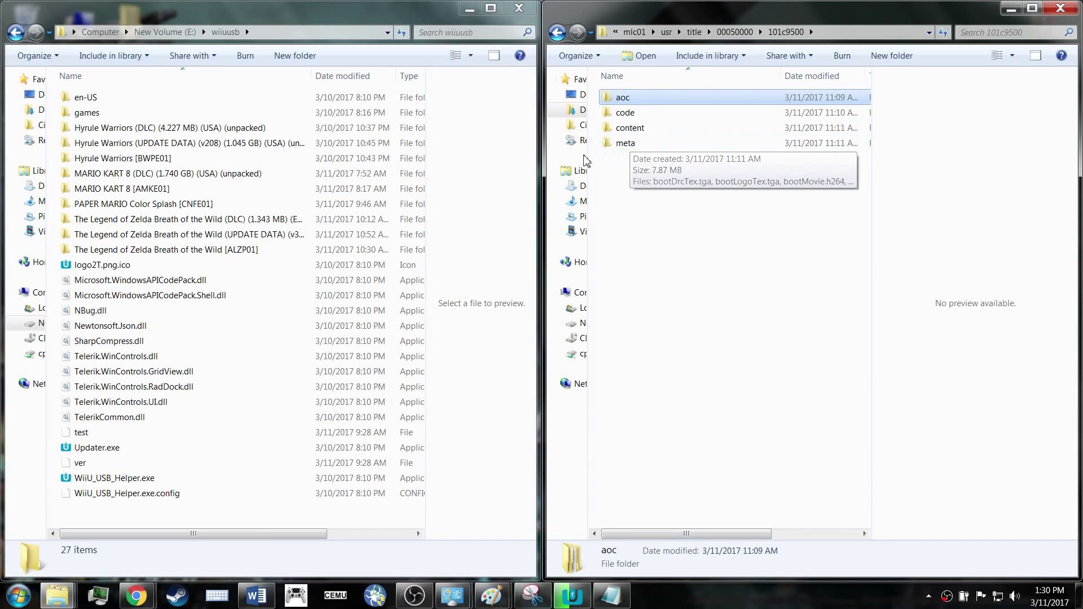
{"action": "left_click", "coordinate": [180, 128]}
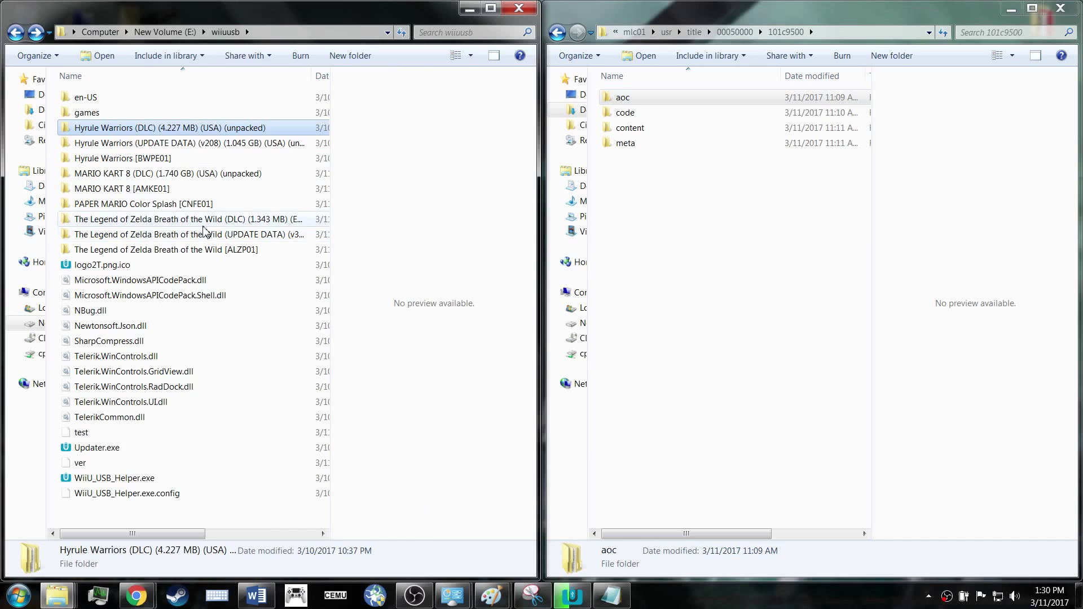
{"action": "double_click", "coordinate": [204, 225]}
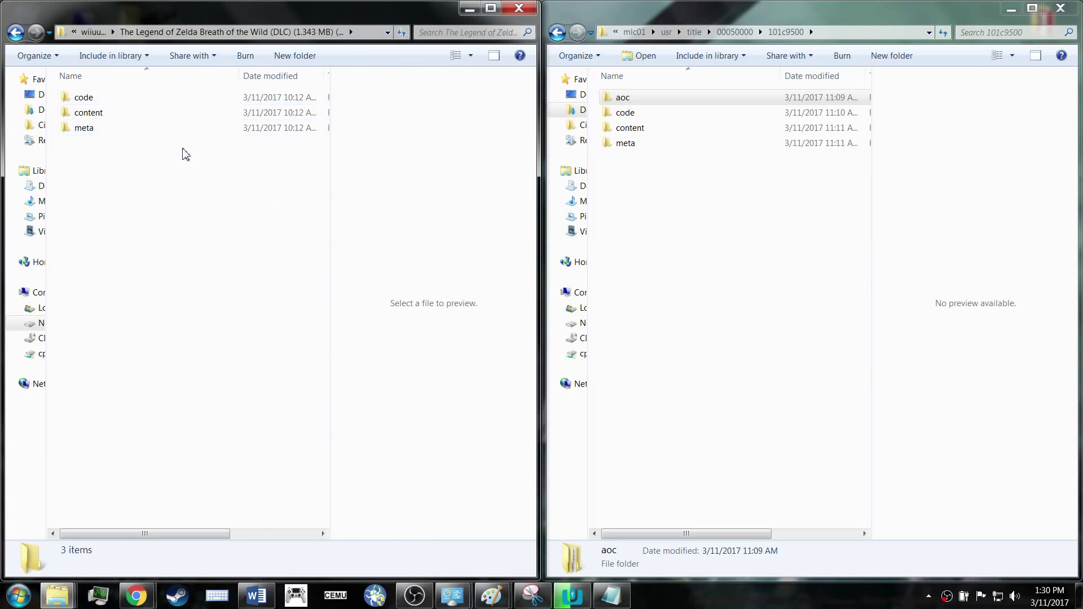
{"action": "left_click_drag", "start_coordinate": [169, 198], "coordinate": [131, 131]}
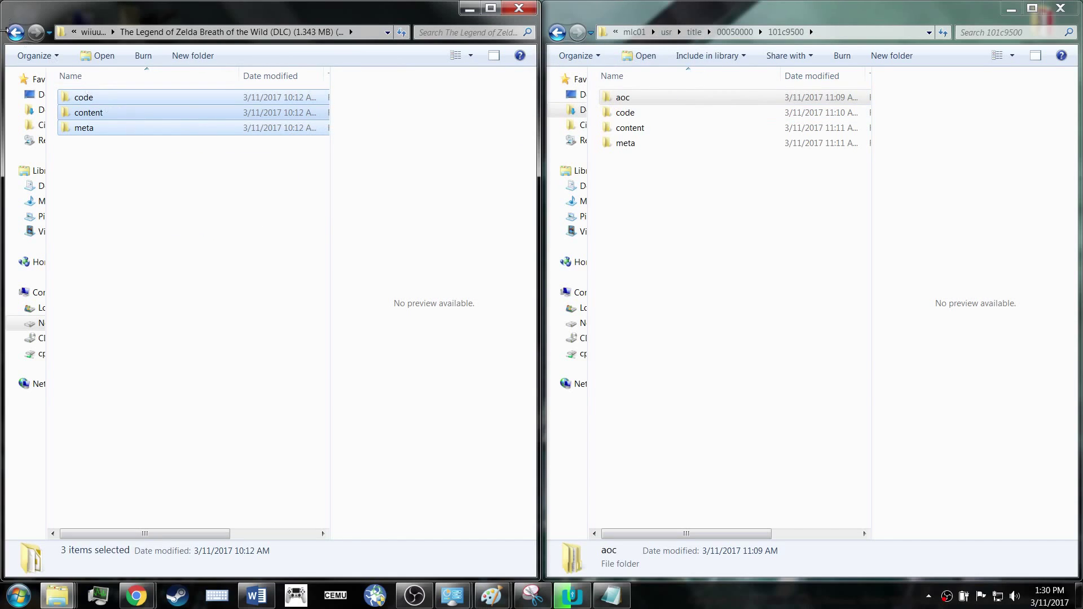
Return to the wiiuusb folder, open the Breath of the Wild UPDATE DATA folder and select its three subfolders
{"action": "left_click", "coordinate": [11, 39]}
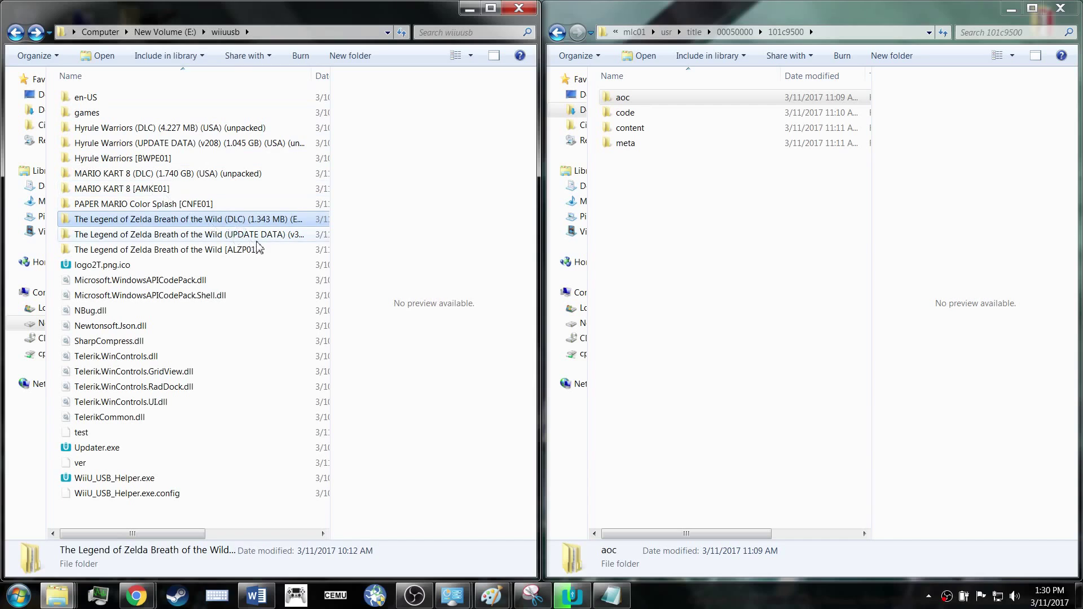
{"action": "left_click", "coordinate": [258, 241]}
{"action": "double_click", "coordinate": [257, 241]}
{"action": "left_click_drag", "start_coordinate": [212, 262], "coordinate": [265, 202]}
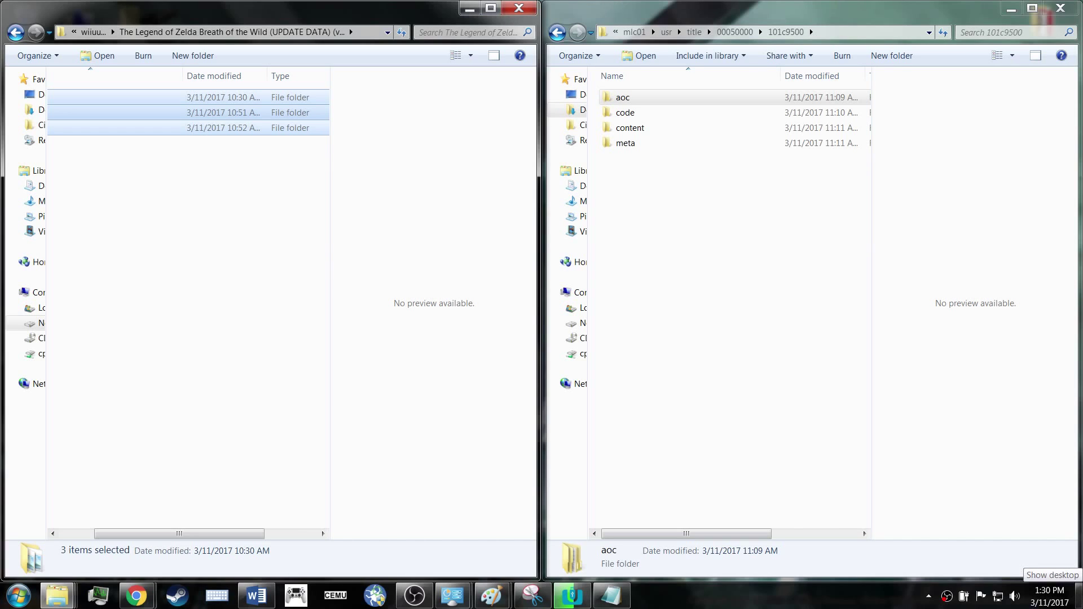
Move the BotW save archive and folder to the middle of the desktop, and open the BotW save folder docked to one half
{"action": "left_click", "coordinate": [1080, 597]}
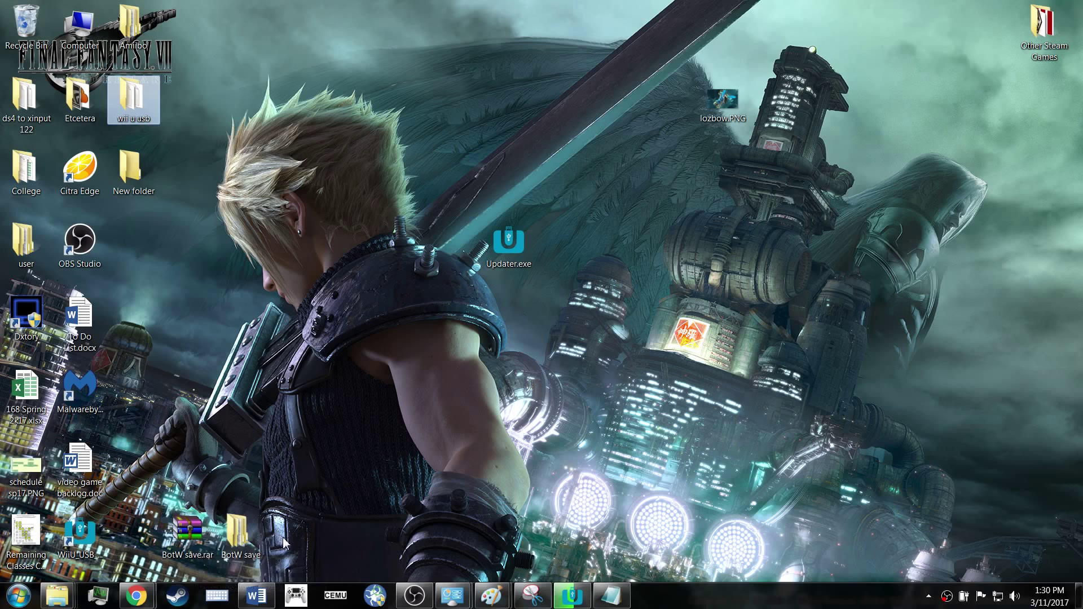
{"action": "left_click_drag", "start_coordinate": [284, 543], "coordinate": [561, 318]}
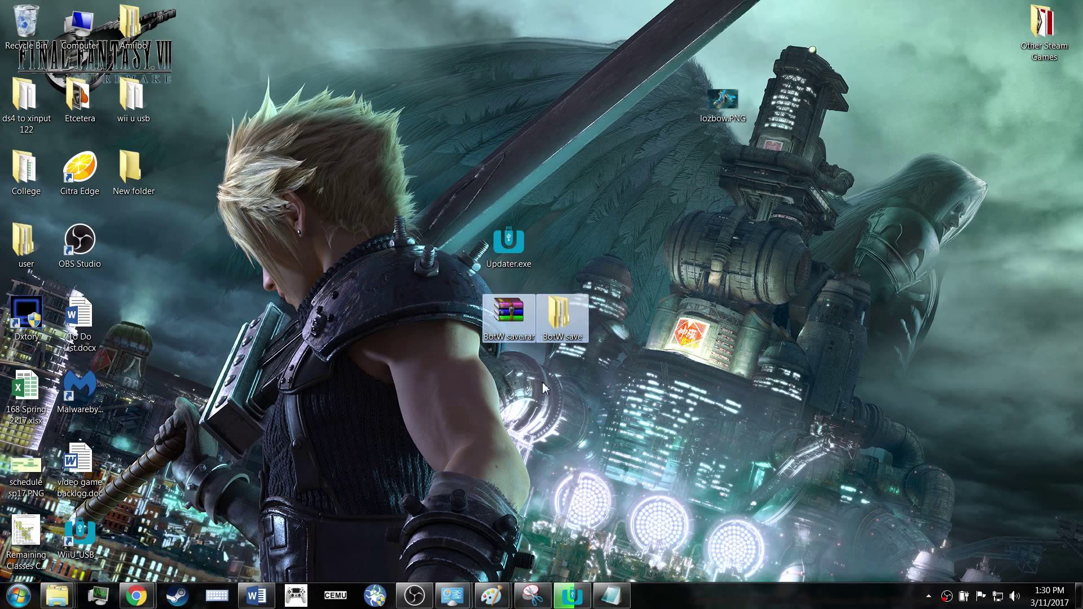
{"action": "left_click", "coordinate": [519, 339]}
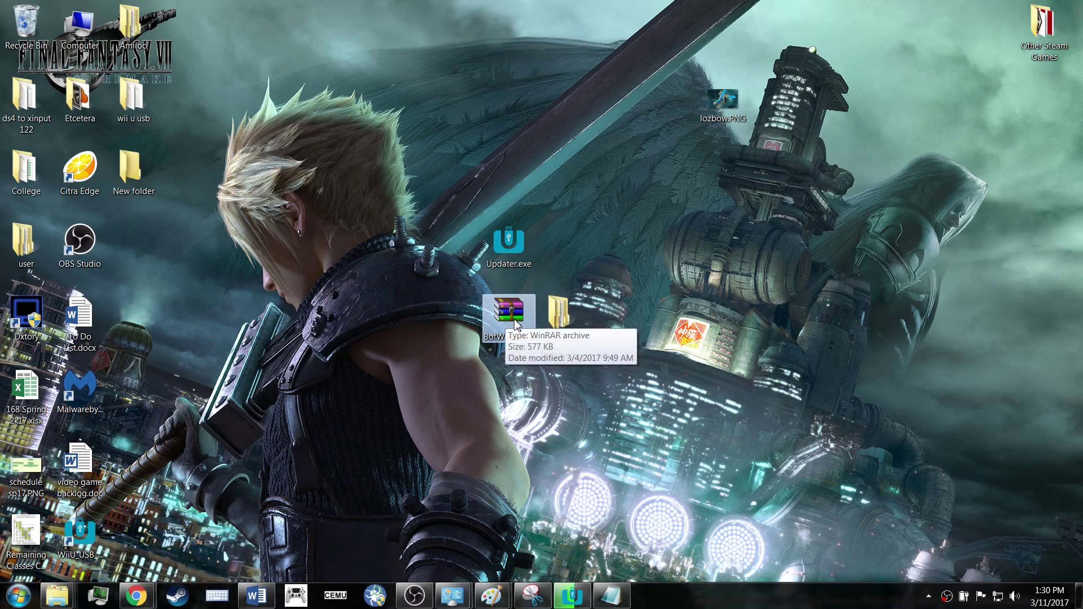
{"action": "double_click", "coordinate": [558, 313]}
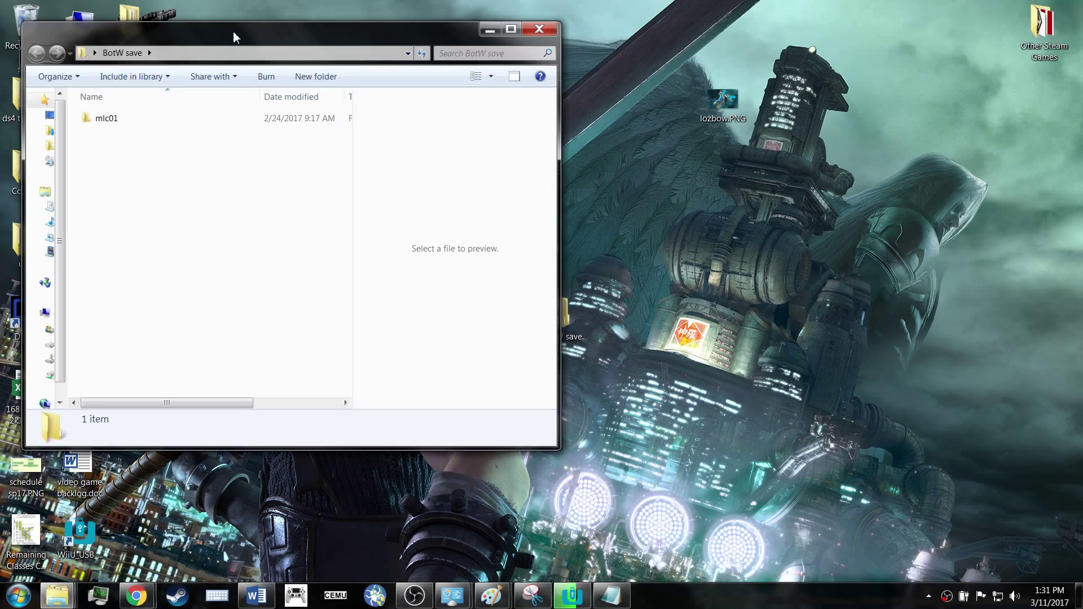
{"action": "left_click_drag", "start_coordinate": [236, 37], "coordinate": [3, 44]}
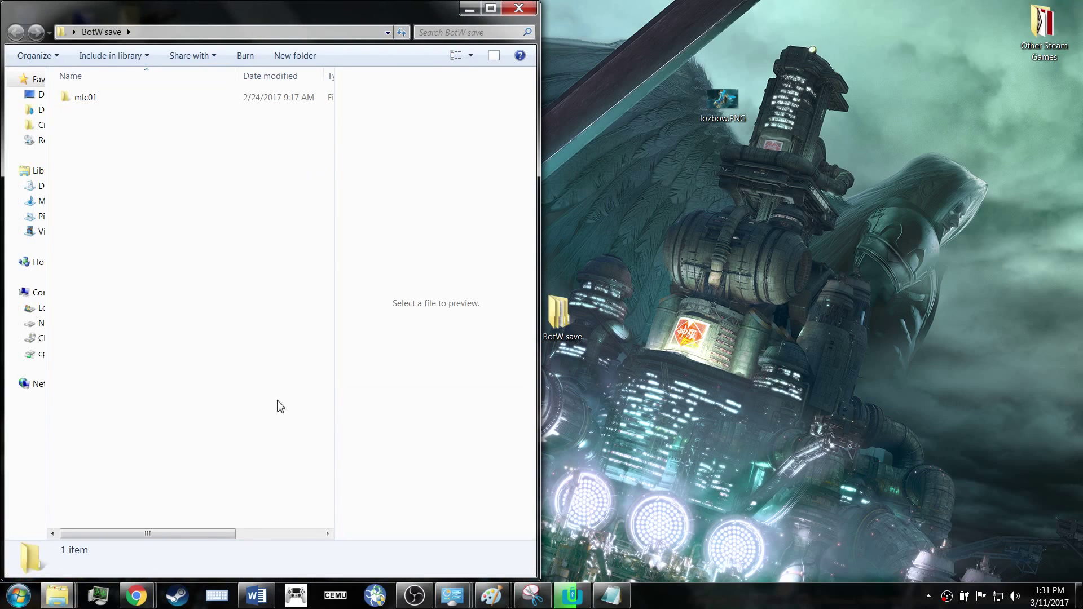
Open the e472dce2 save folder in both the BotW save download and Cemu's mlc01\emulatorSave, side by side
{"action": "left_click", "coordinate": [111, 593]}
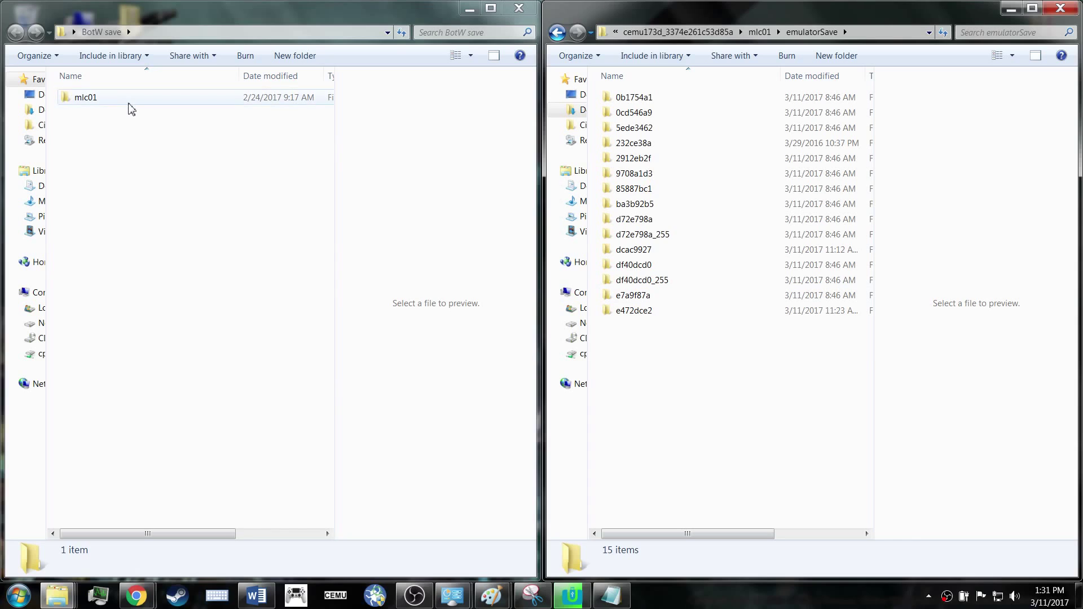
{"action": "double_click", "coordinate": [136, 102]}
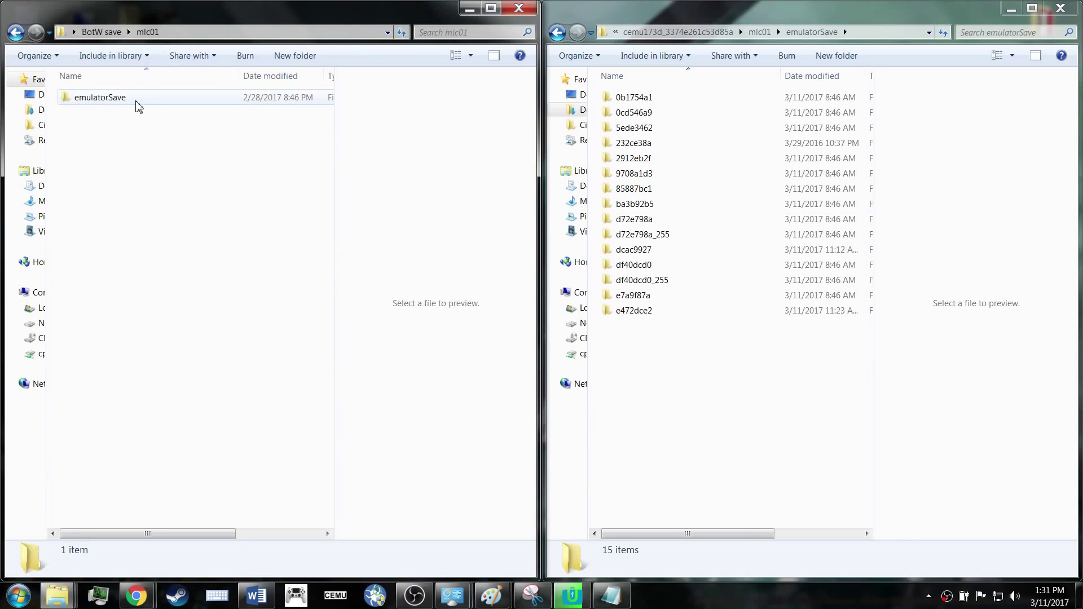
{"action": "double_click", "coordinate": [136, 102]}
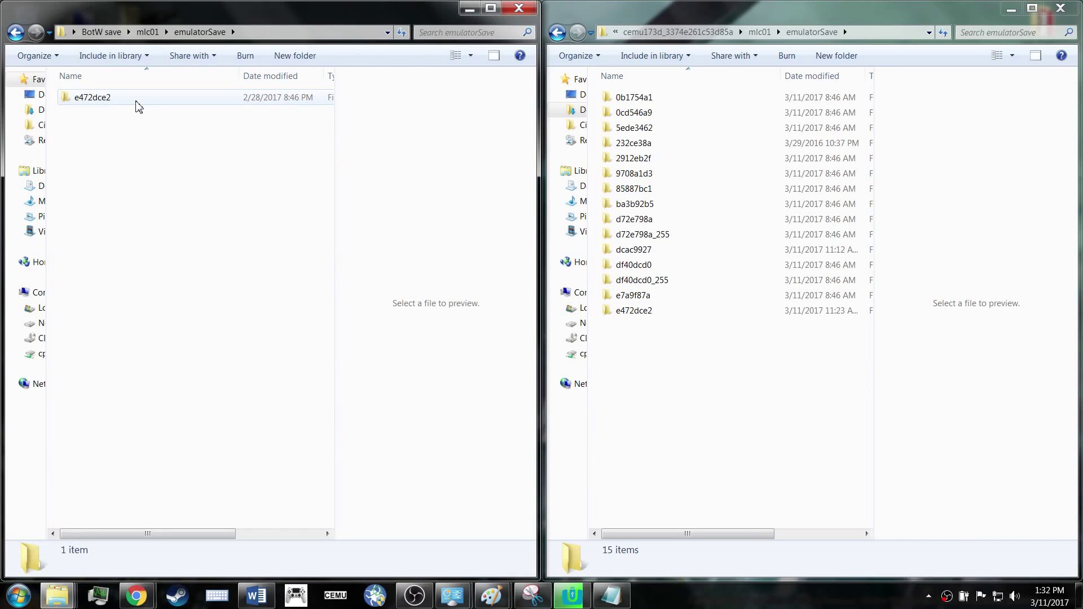
{"action": "double_click", "coordinate": [139, 102]}
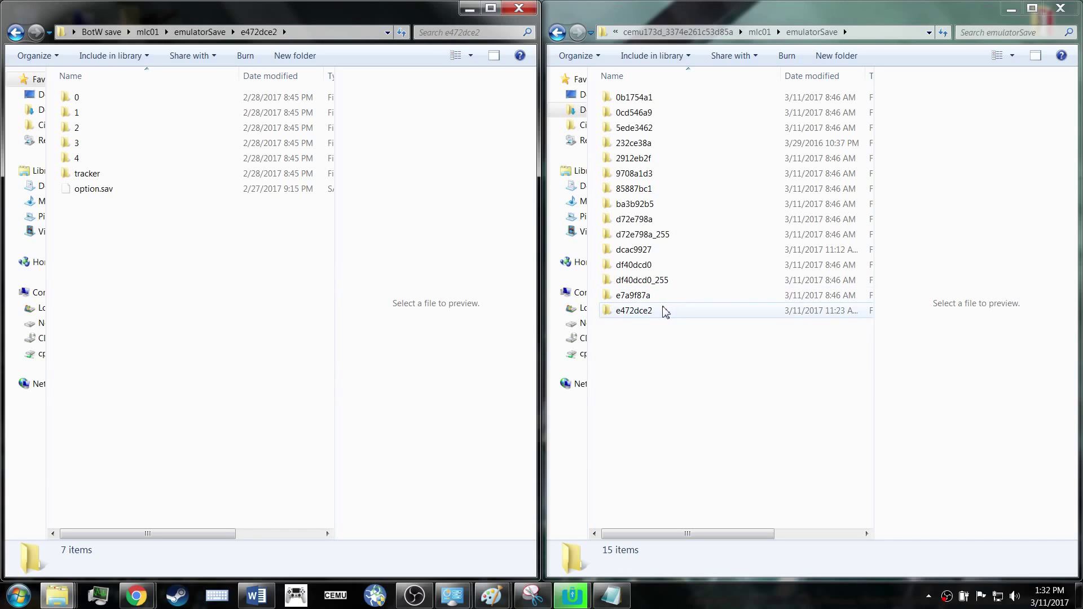
{"action": "double_click", "coordinate": [666, 311]}
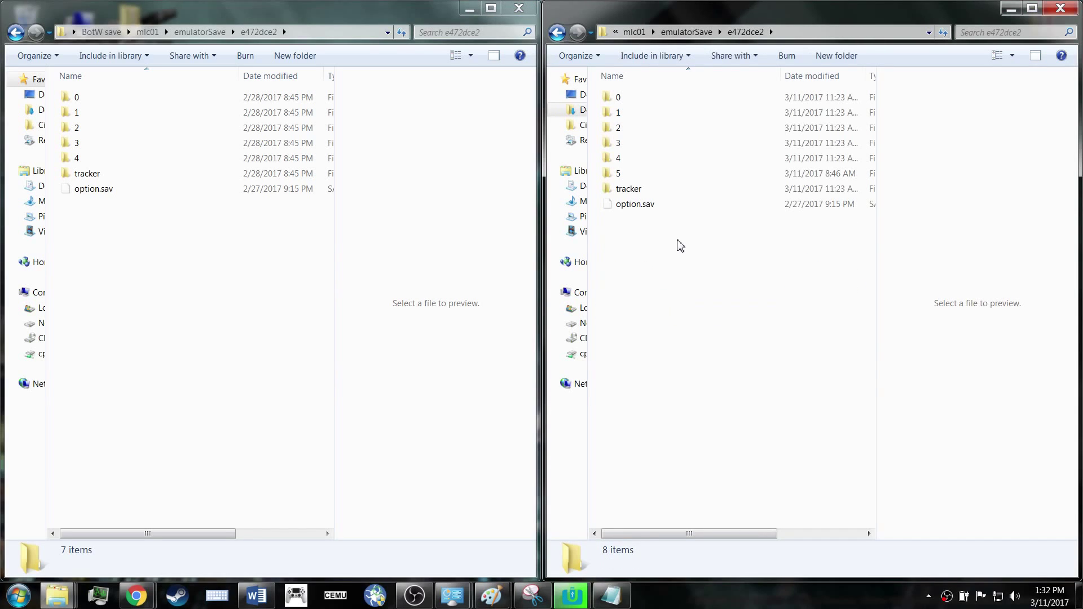
Try to copy folders 0 to 4, tracker and option.sav into Cemu's e472dce2 folder
{"action": "left_click_drag", "start_coordinate": [242, 327], "coordinate": [689, 348]}
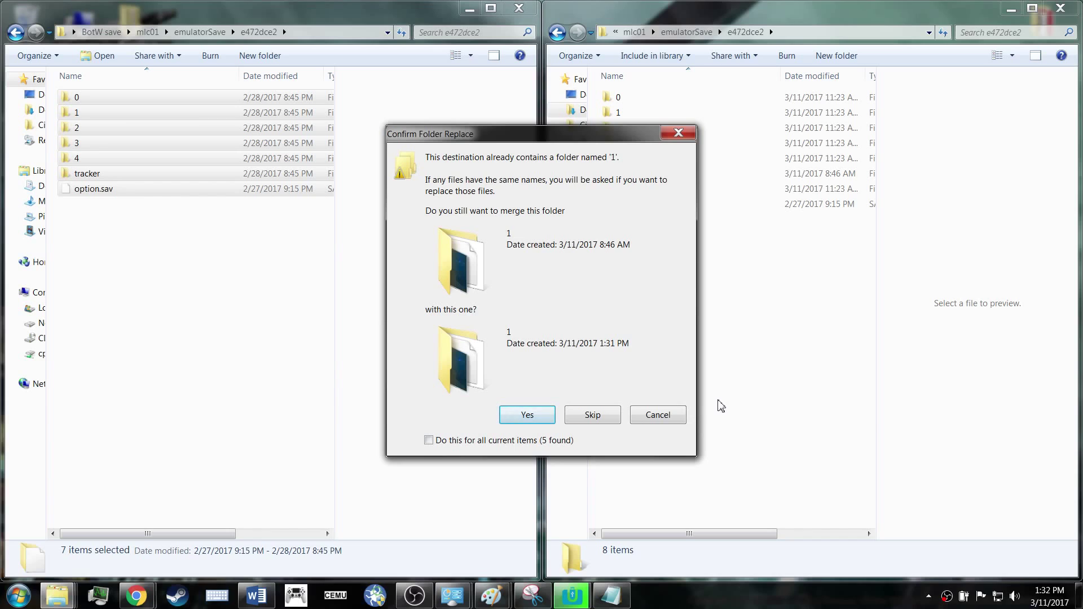
{"action": "left_click", "coordinate": [674, 423]}
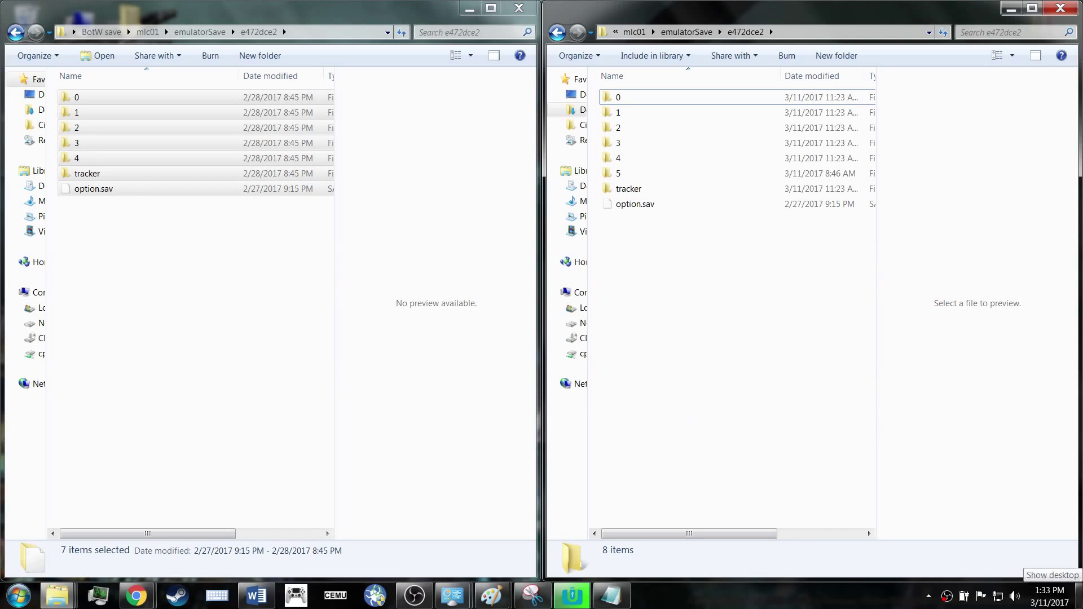
Show the desktop and check Breath of the Wild's title menu in Cemu, moving from Continue to New Game and back
{"action": "right_click", "coordinate": [948, 597]}
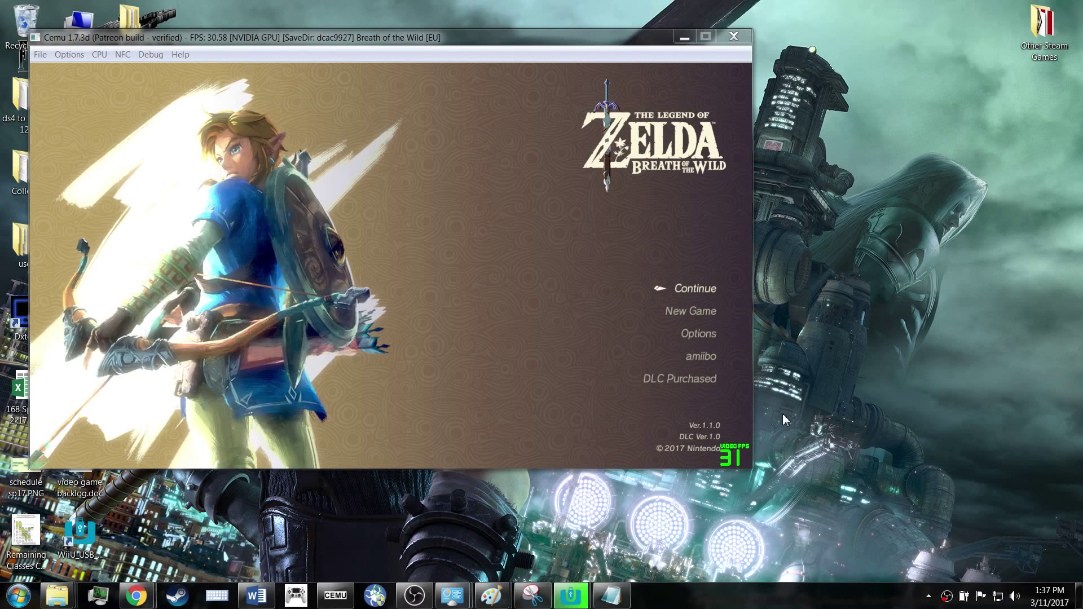
{"action": "key", "text": "Down"}
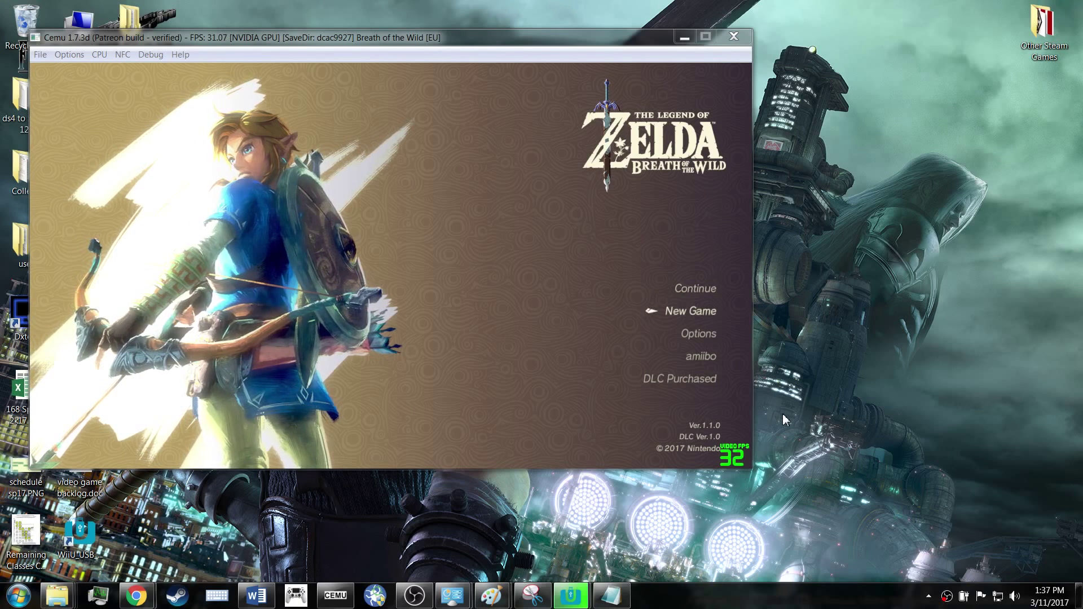
{"action": "key", "text": "Up"}
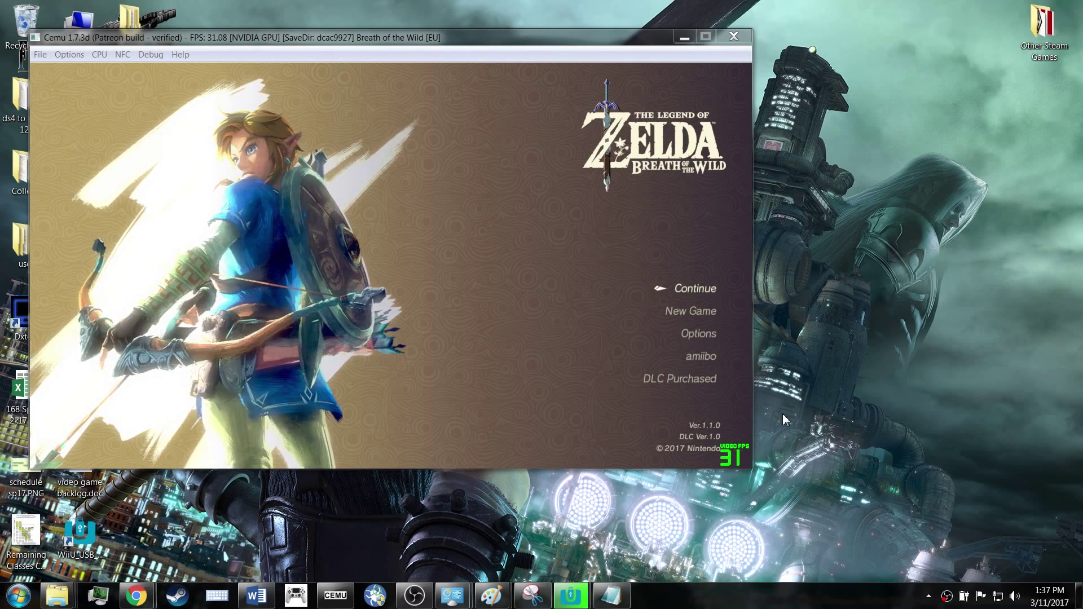